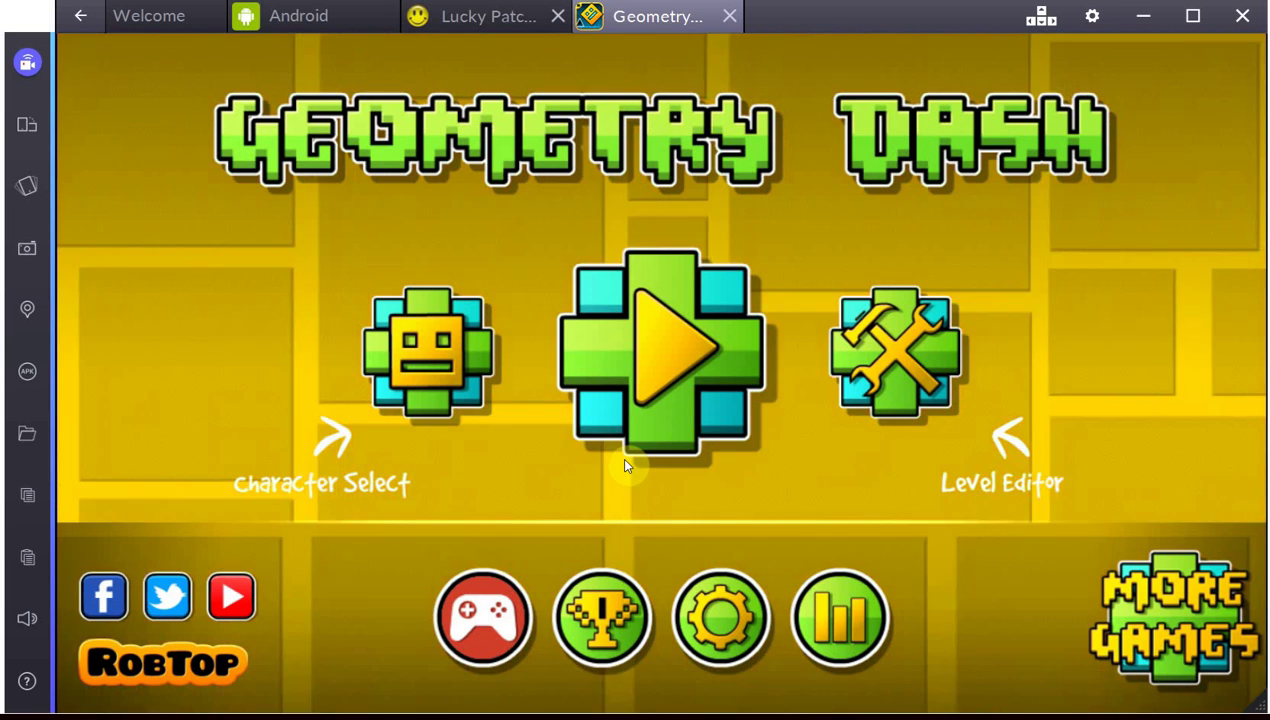
Step: Switch to the Lucky Patcher app list, move the Cheat Engine icon lower and shift BlueStacks left
{"action": "left_click", "coordinate": [486, 12]}
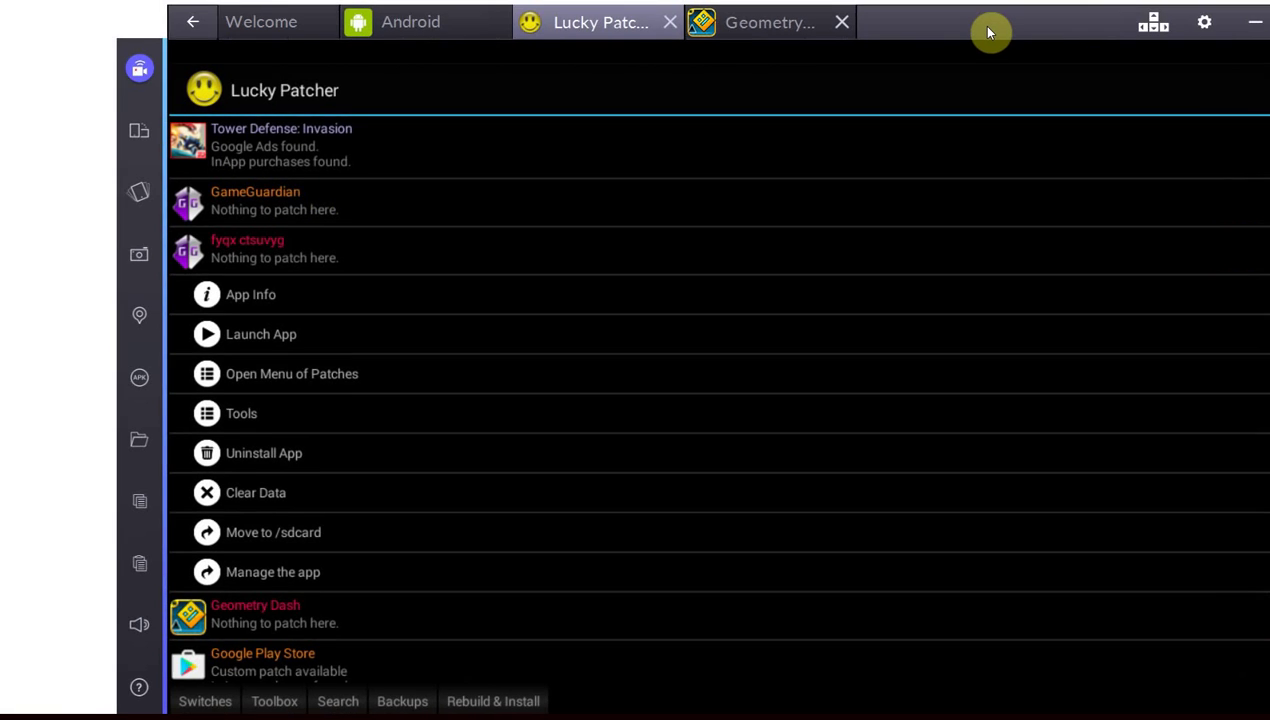
{"action": "left_click_drag", "start_coordinate": [30, 75], "coordinate": [40, 100]}
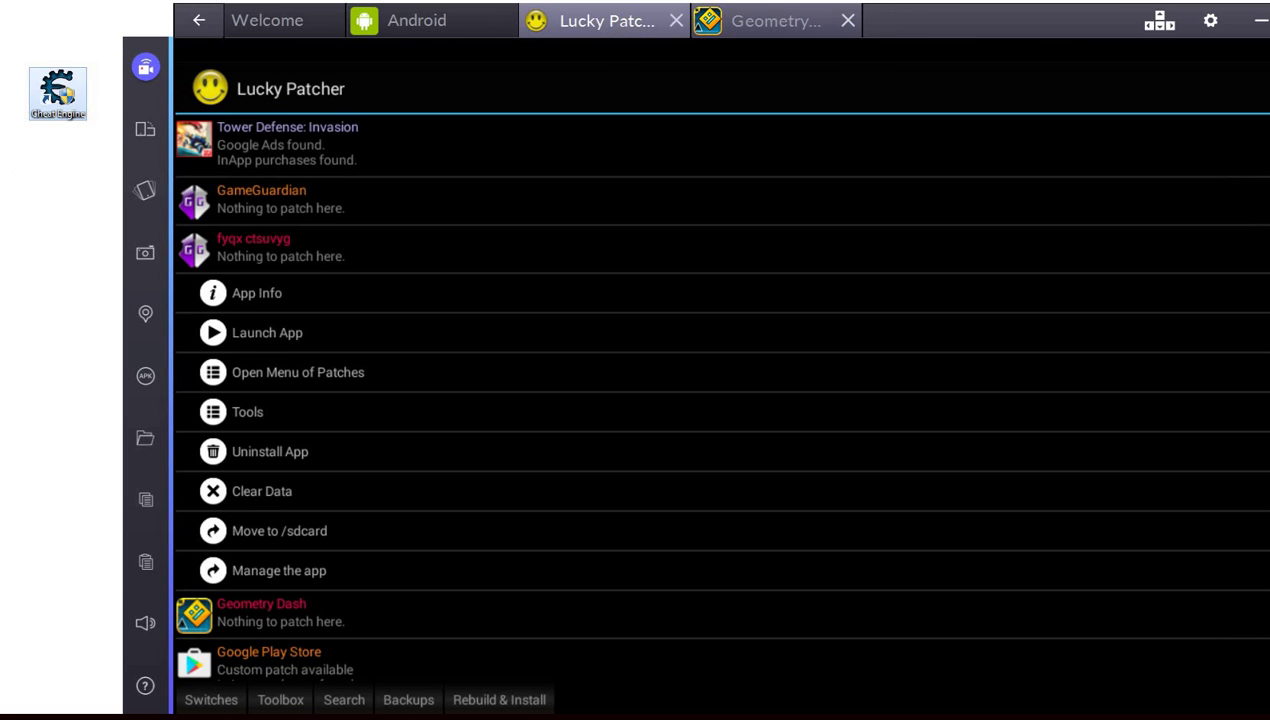
{"action": "left_click_drag", "start_coordinate": [943, 21], "coordinate": [842, 22]}
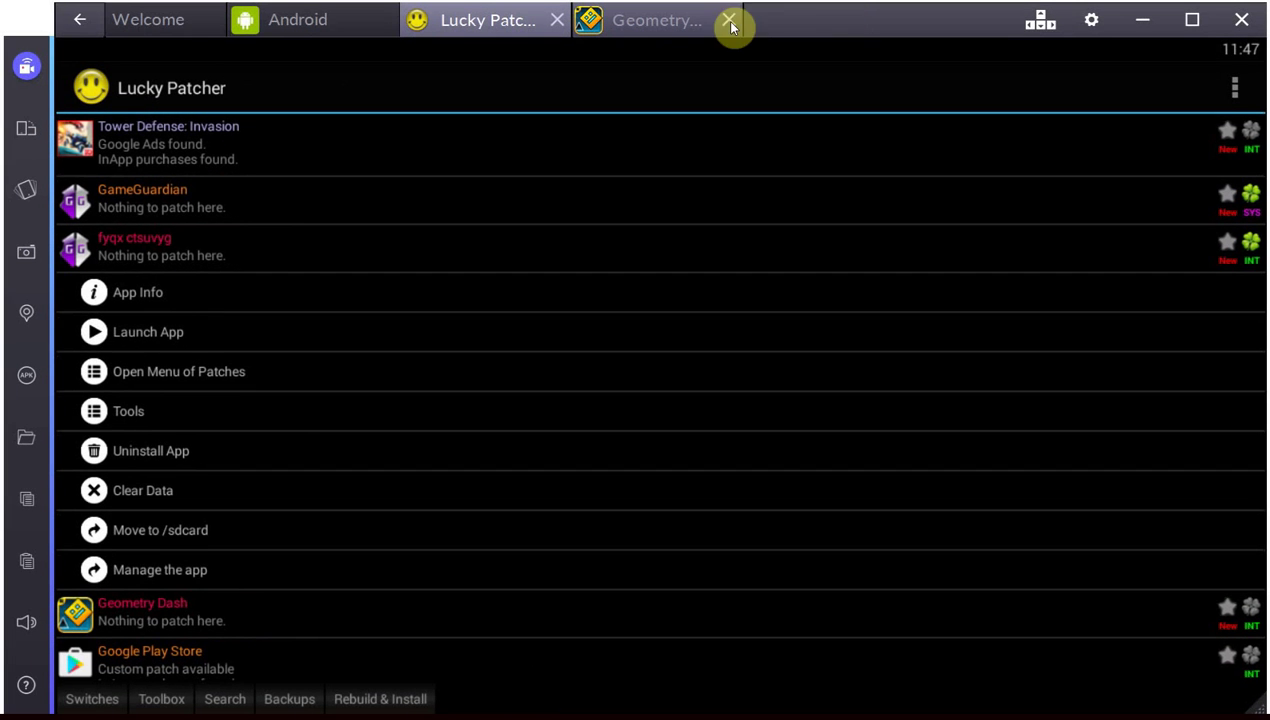
Step: Return from Geometry Dash to Lucky Patcher and start the GameGuardian 8.9.3 service
{"action": "left_click", "coordinate": [648, 27]}
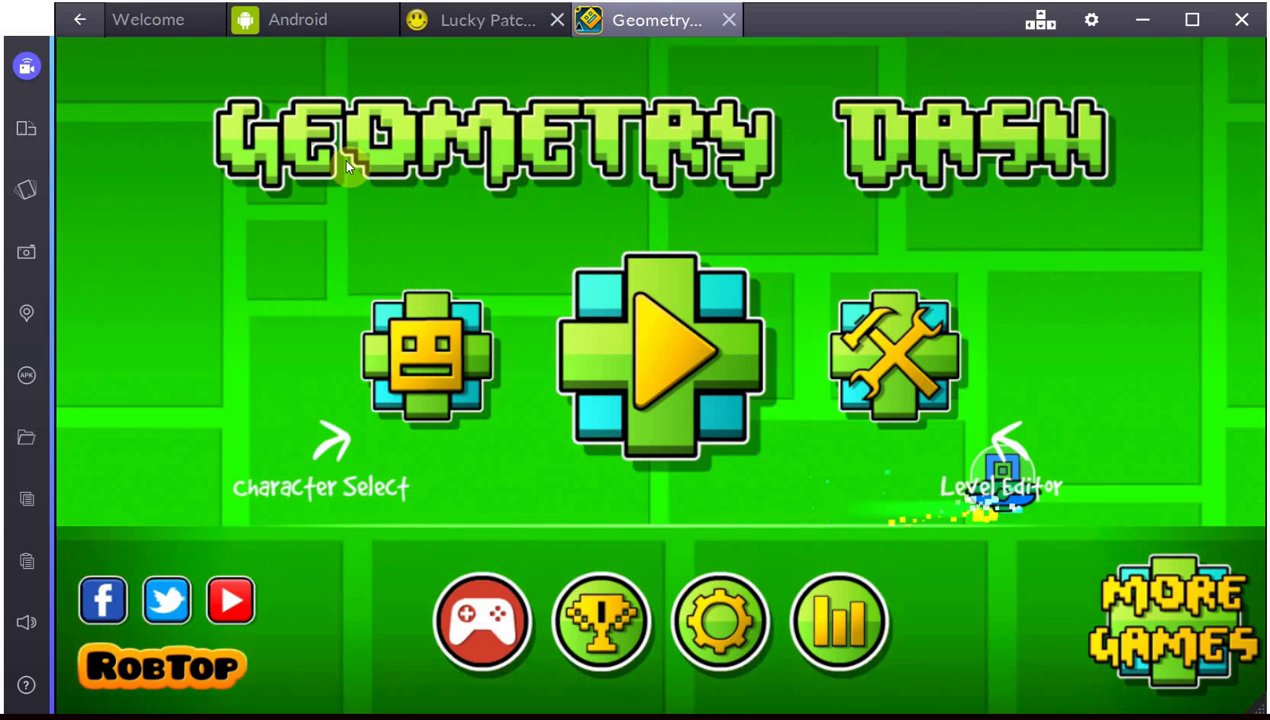
{"action": "left_click", "coordinate": [483, 24]}
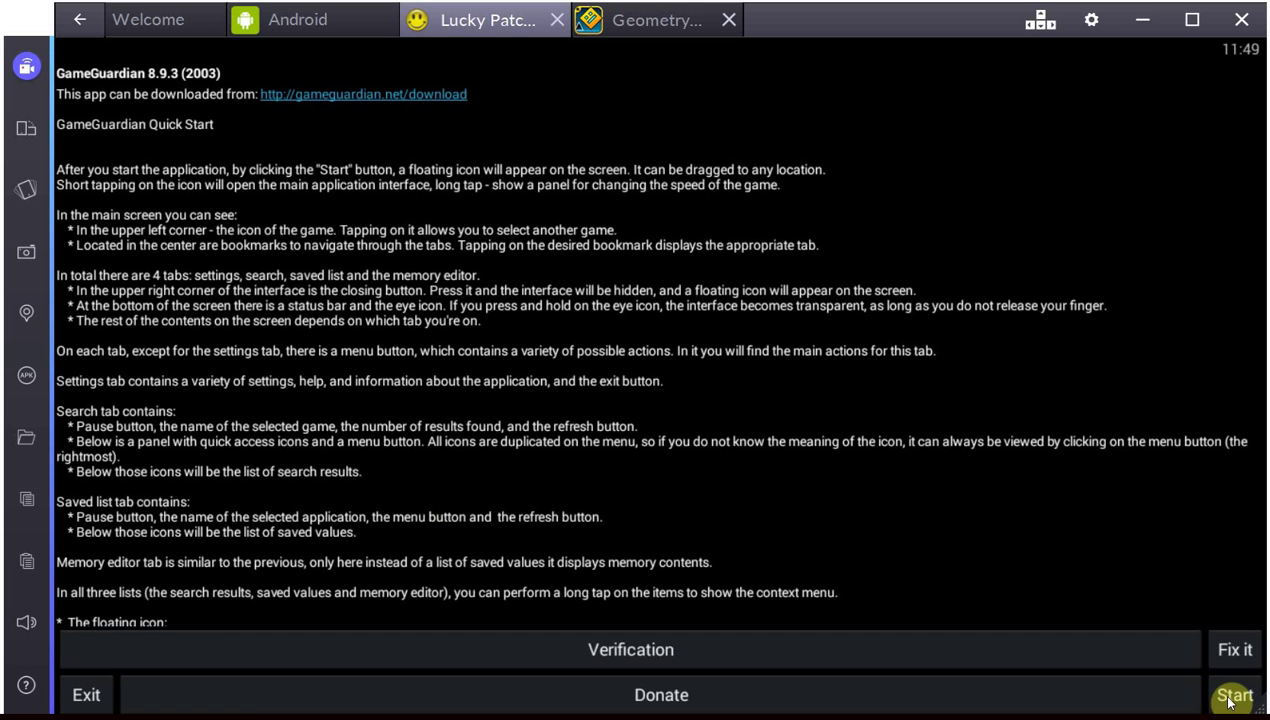
{"action": "left_click", "coordinate": [1231, 697]}
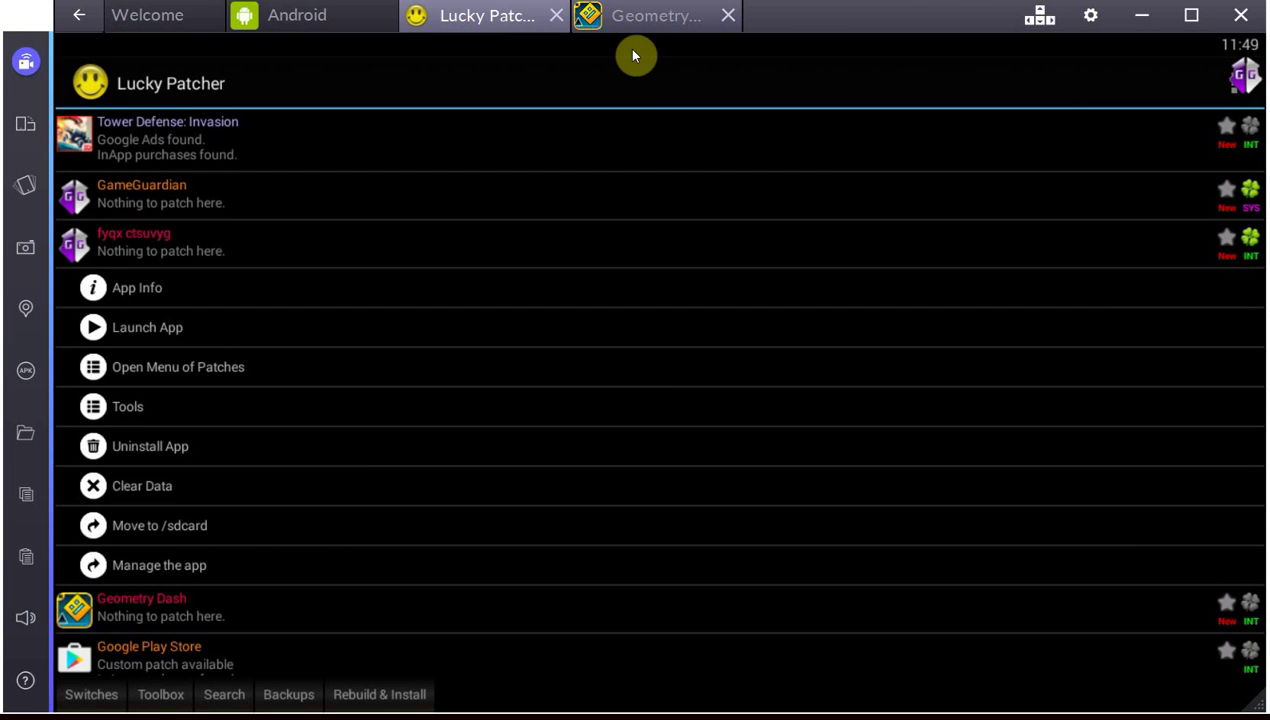
Step: Start Geometry Dash's Dry Out level and bring up GameGuardian's process list from the GG icon
{"action": "left_click", "coordinate": [655, 28]}
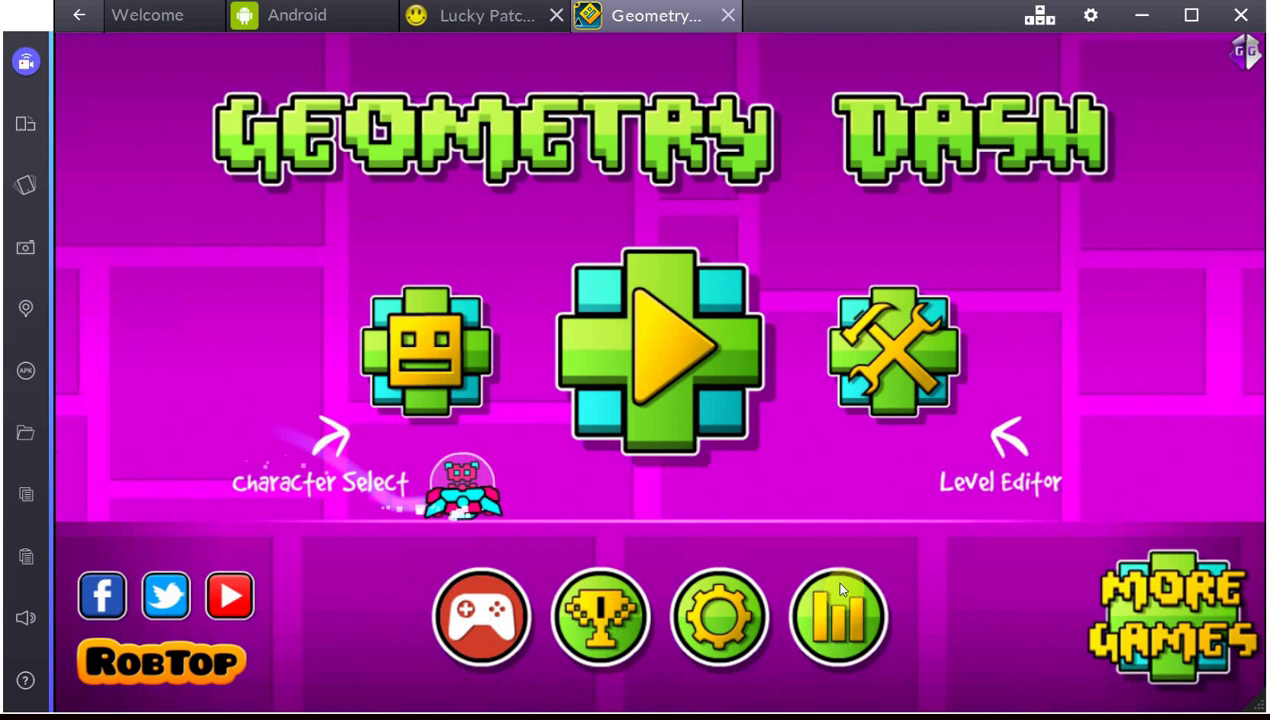
{"action": "left_click", "coordinate": [684, 347]}
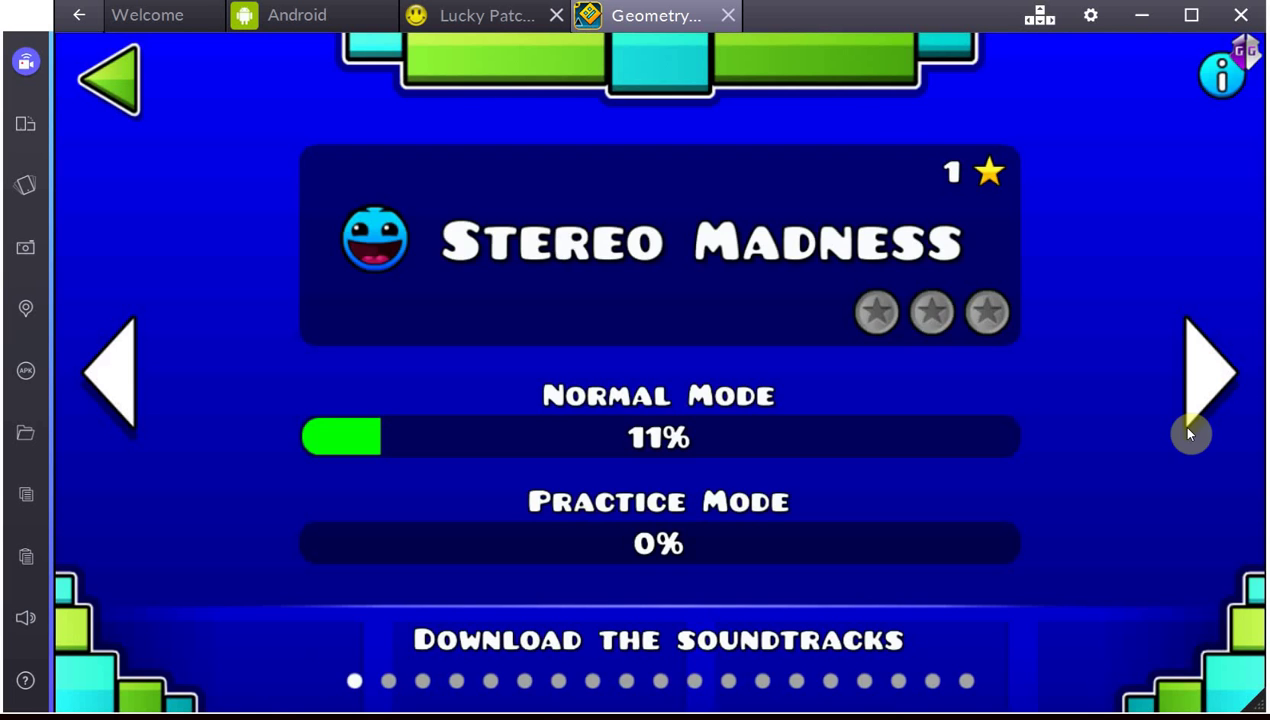
{"action": "left_click", "coordinate": [1210, 370]}
{"action": "left_click", "coordinate": [1185, 354]}
{"action": "left_click", "coordinate": [1233, 335]}
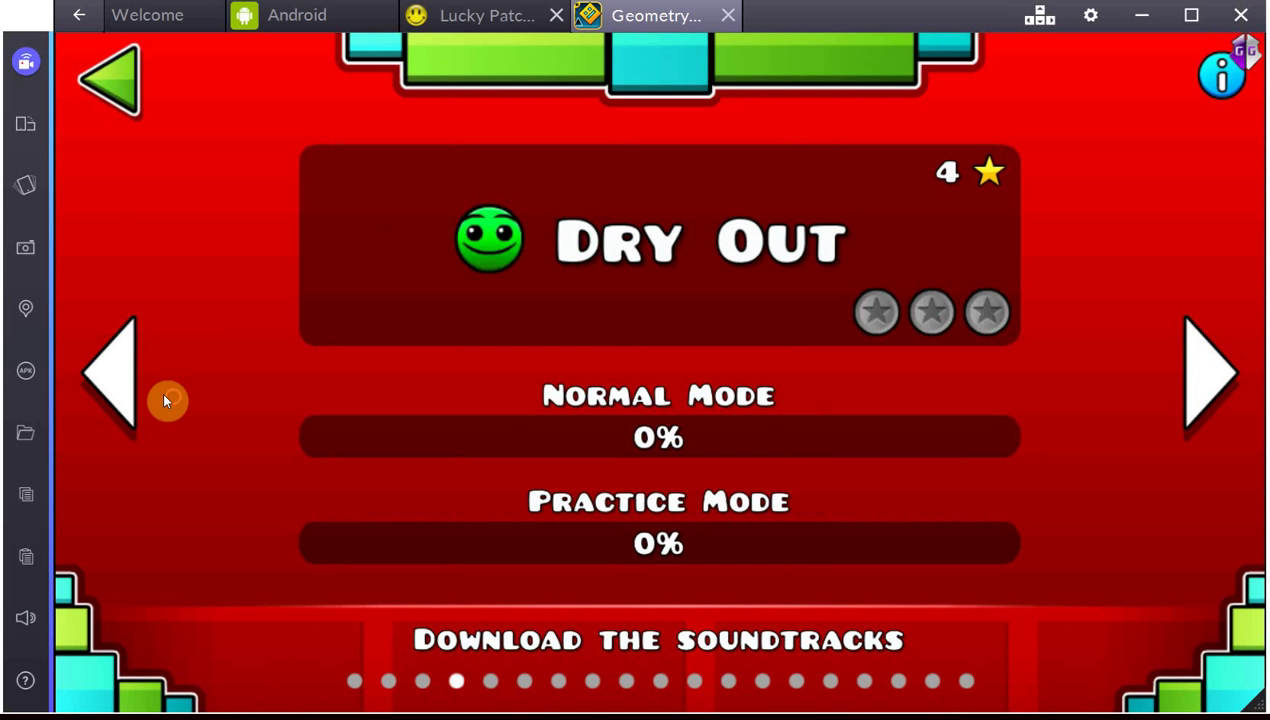
{"action": "left_click", "coordinate": [650, 217]}
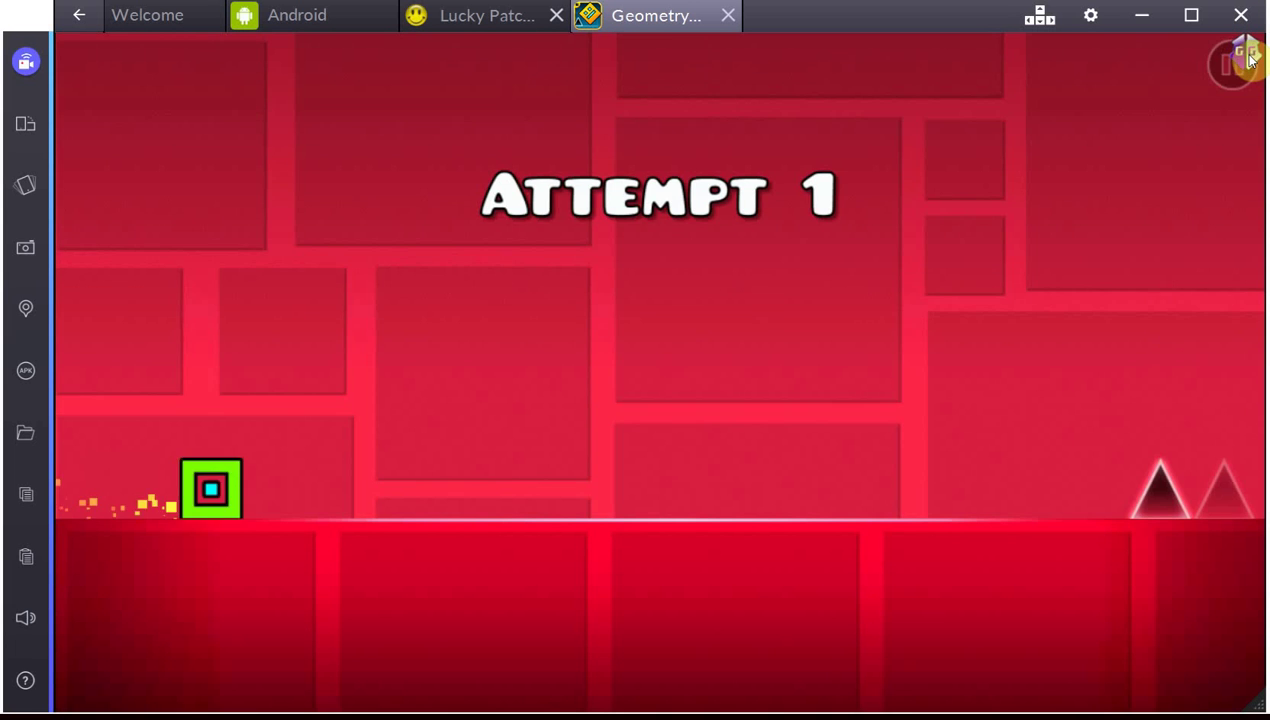
{"action": "left_click", "coordinate": [1240, 57]}
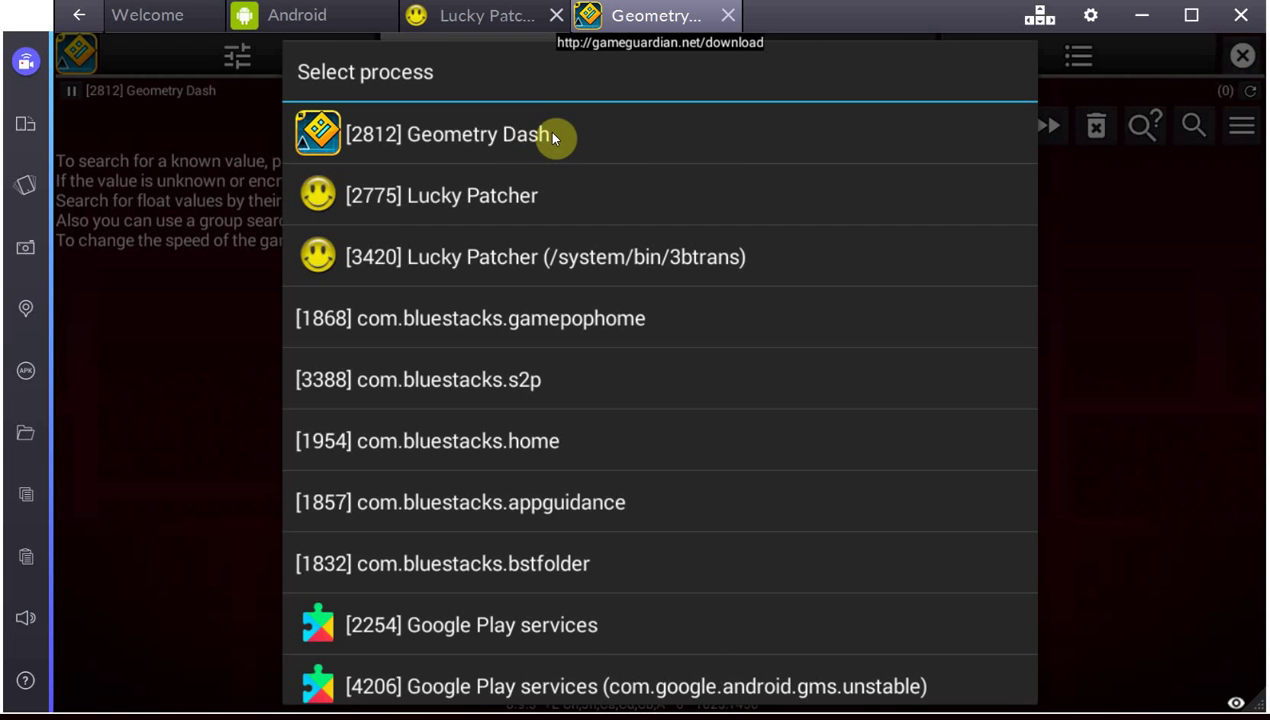
Step: Attach GameGuardian to '[2812] Geometry Dash' and close its window to return to Dry Out
{"action": "left_click", "coordinate": [620, 132]}
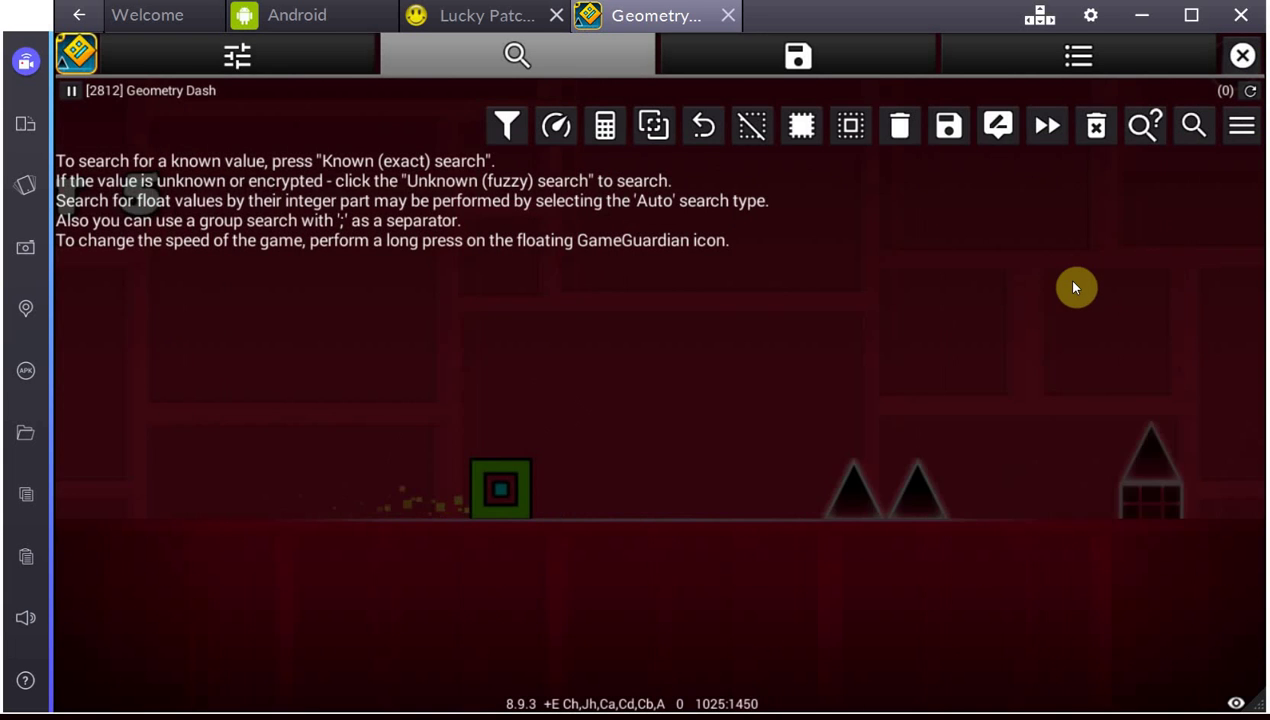
{"action": "left_click", "coordinate": [1243, 58]}
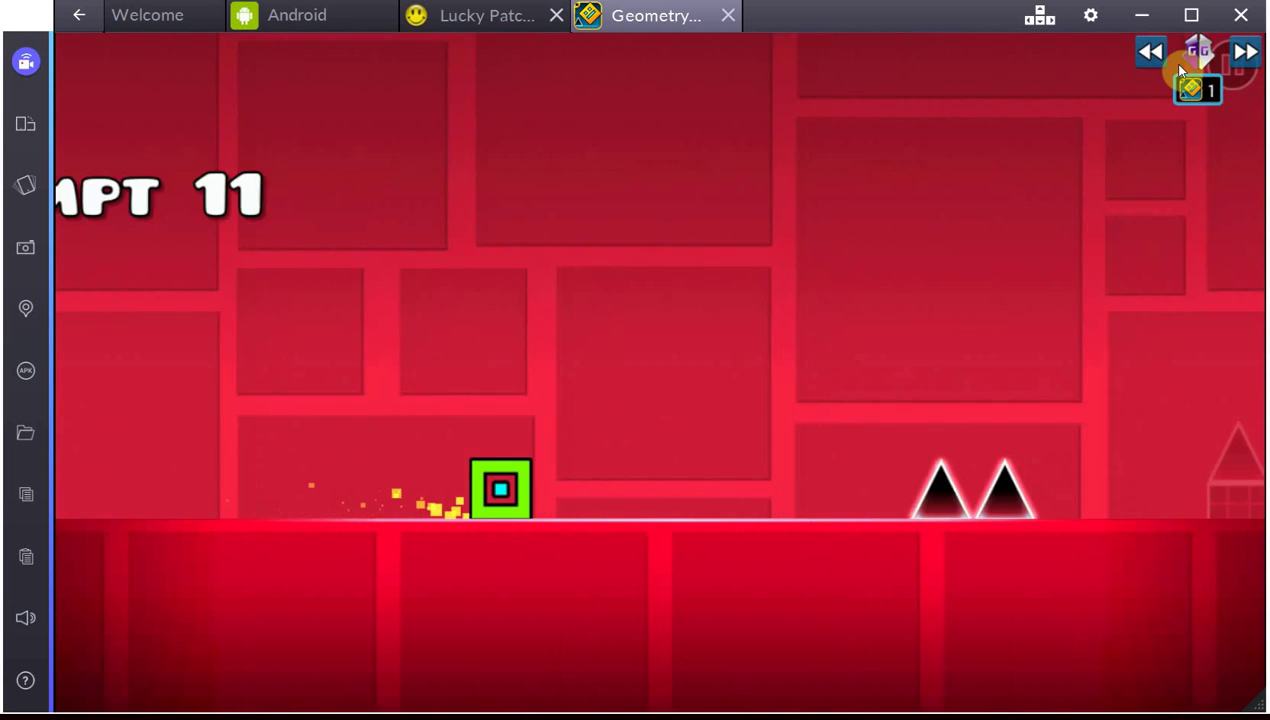
Step: Slow the game to 0.5 speed and jump the cube over the first spikes and pillar
{"action": "left_click", "coordinate": [1148, 56]}
{"action": "left_click", "coordinate": [1148, 56]}
{"action": "left_click", "coordinate": [1148, 57]}
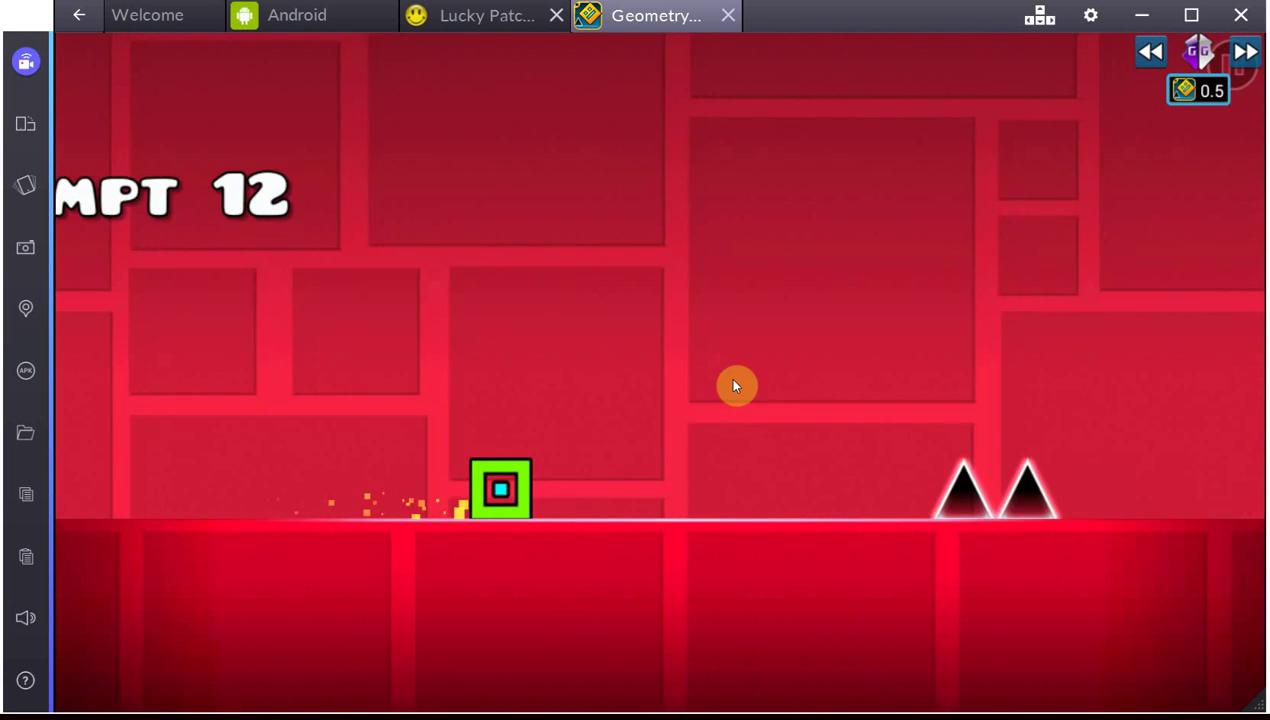
{"action": "left_click", "coordinate": [657, 397]}
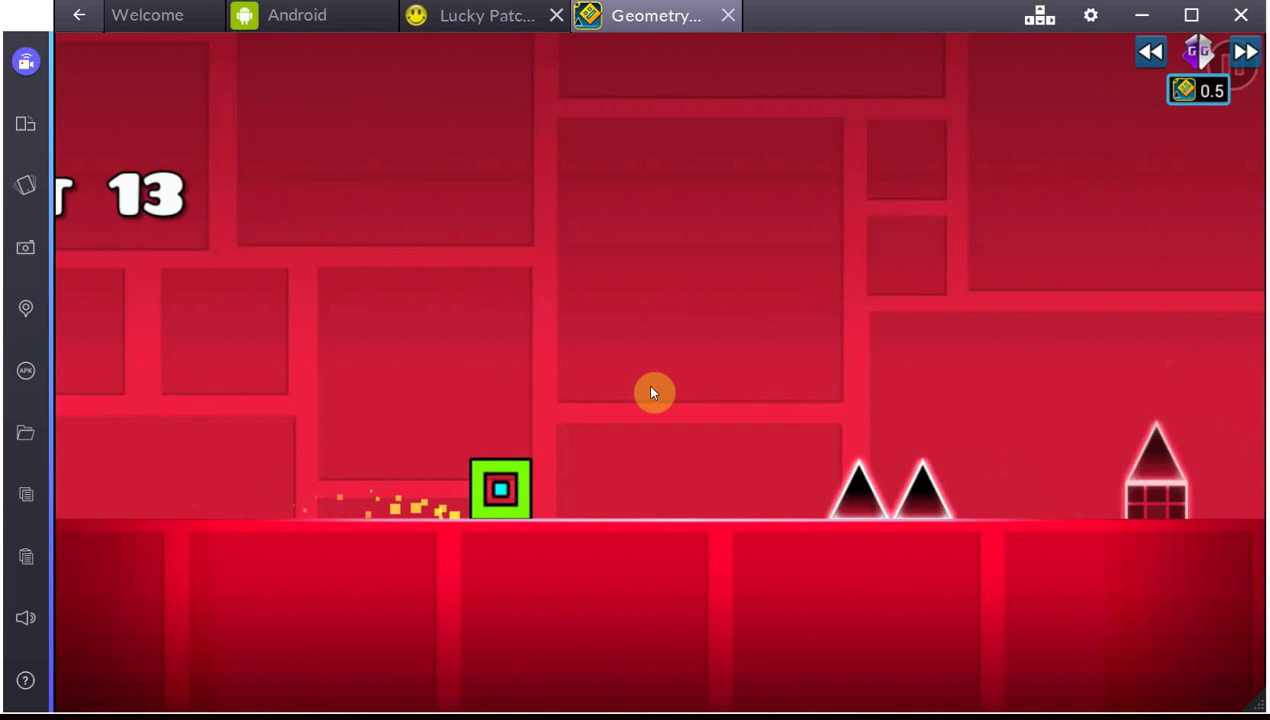
{"action": "left_click", "coordinate": [651, 392]}
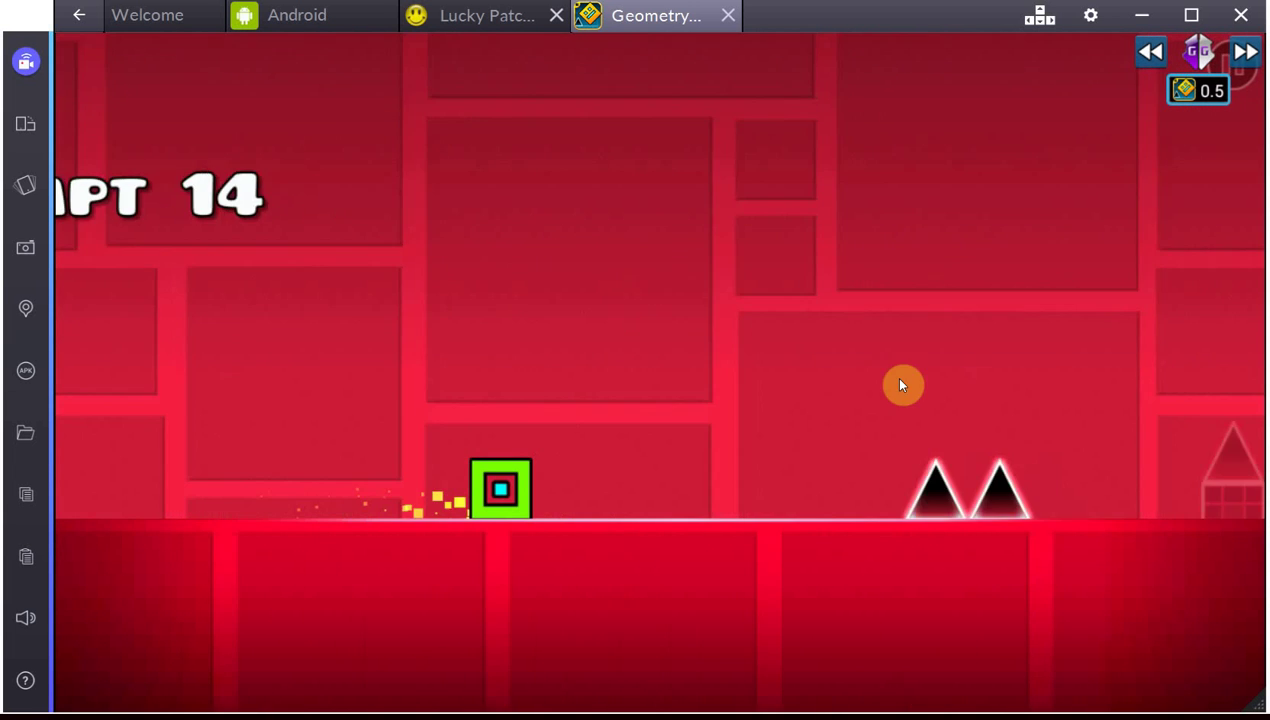
{"action": "left_click", "coordinate": [766, 357]}
{"action": "left_click", "coordinate": [766, 357]}
{"action": "left_click", "coordinate": [766, 357]}
{"action": "left_click", "coordinate": [766, 357]}
{"action": "left_click", "coordinate": [766, 357]}
{"action": "left_click", "coordinate": [766, 357]}
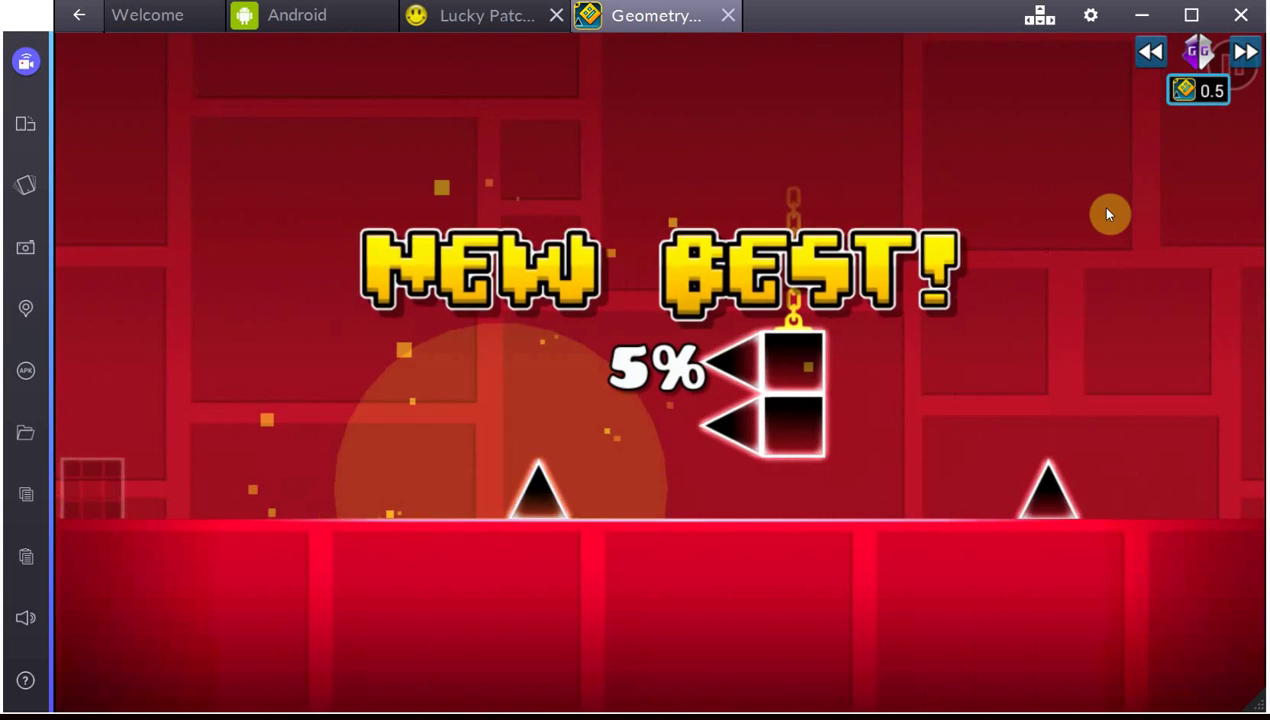
Step: Raise the game speed back through 1 up to 2 and jump once more
{"action": "left_click", "coordinate": [1258, 56]}
{"action": "left_click", "coordinate": [1257, 56]}
{"action": "left_click", "coordinate": [1256, 57]}
{"action": "left_click", "coordinate": [1250, 55]}
{"action": "left_click", "coordinate": [1248, 53]}
{"action": "left_click", "coordinate": [653, 348]}
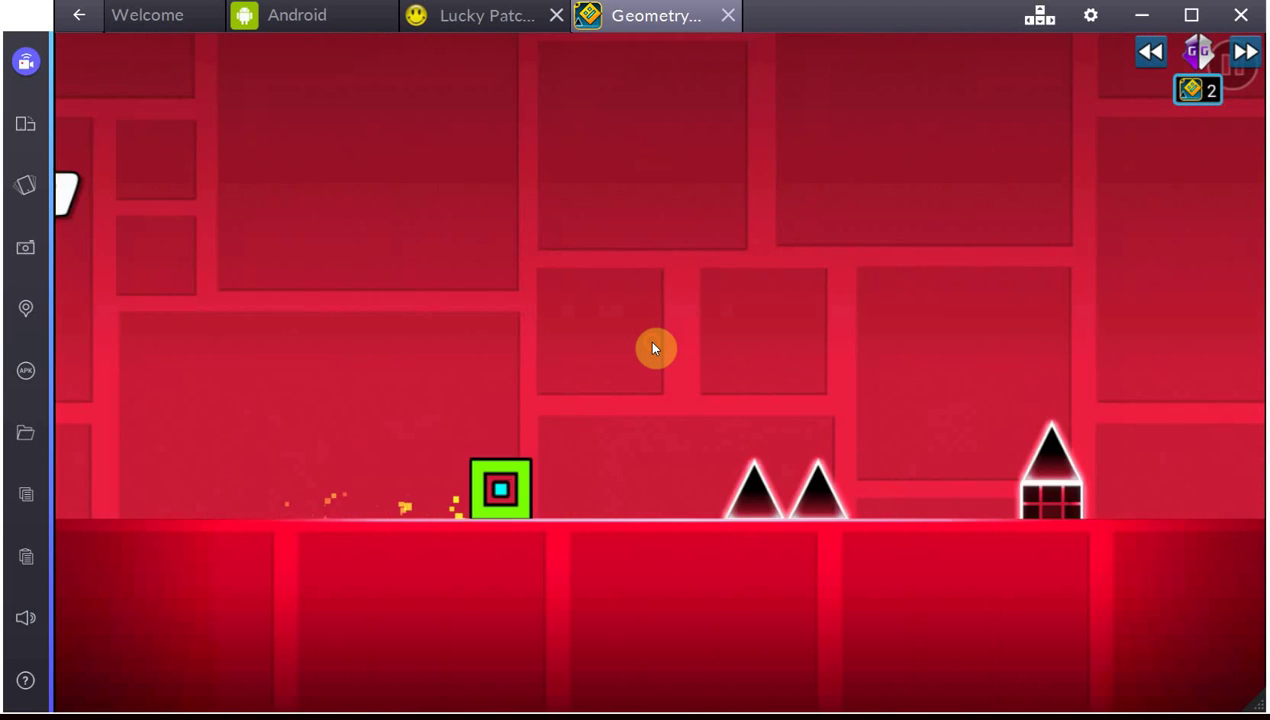
{"action": "left_click", "coordinate": [653, 348]}
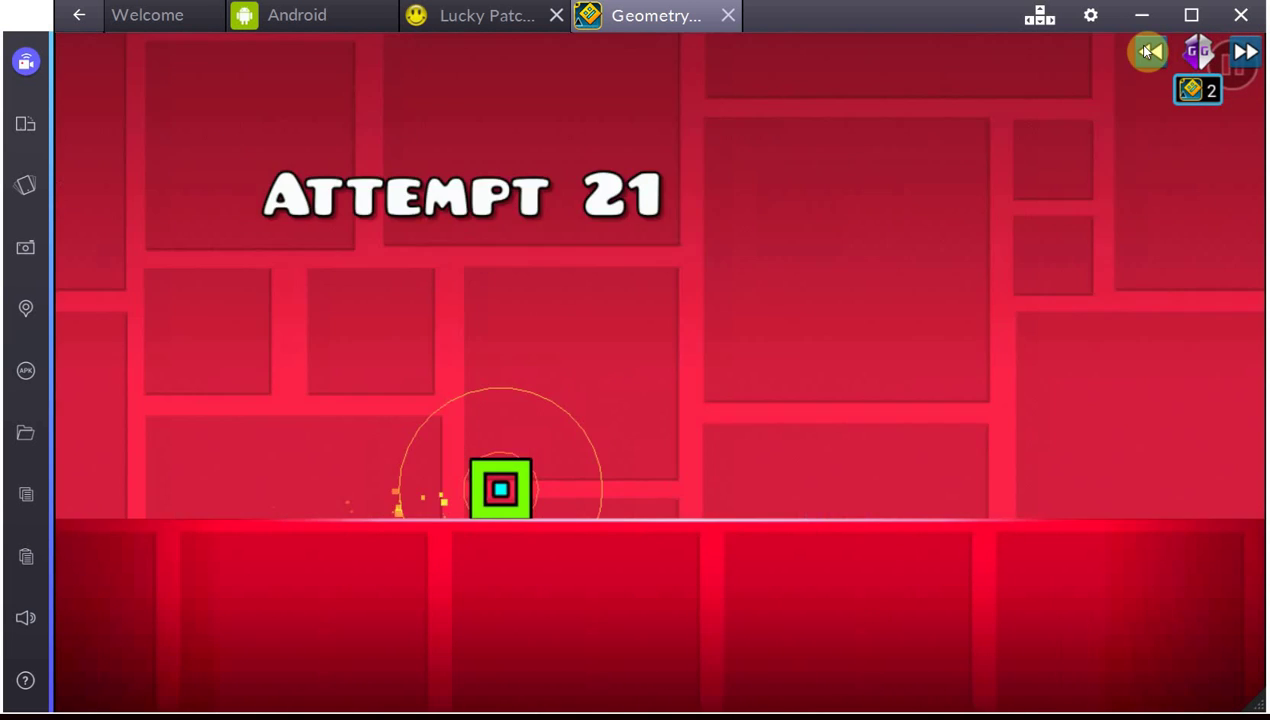
Step: Step the game speed down from 2 through 1 and 0.6, ending at 0.2
{"action": "left_click", "coordinate": [1146, 56]}
{"action": "left_click", "coordinate": [1146, 56]}
{"action": "left_click", "coordinate": [1146, 56]}
{"action": "left_click", "coordinate": [1146, 56]}
{"action": "left_click", "coordinate": [1146, 56]}
{"action": "left_click", "coordinate": [1146, 56]}
{"action": "left_click", "coordinate": [1250, 56]}
{"action": "left_click", "coordinate": [1253, 60]}
{"action": "left_click", "coordinate": [1146, 57]}
{"action": "left_click", "coordinate": [1146, 57]}
{"action": "left_click", "coordinate": [1146, 57]}
{"action": "left_click", "coordinate": [1146, 57]}
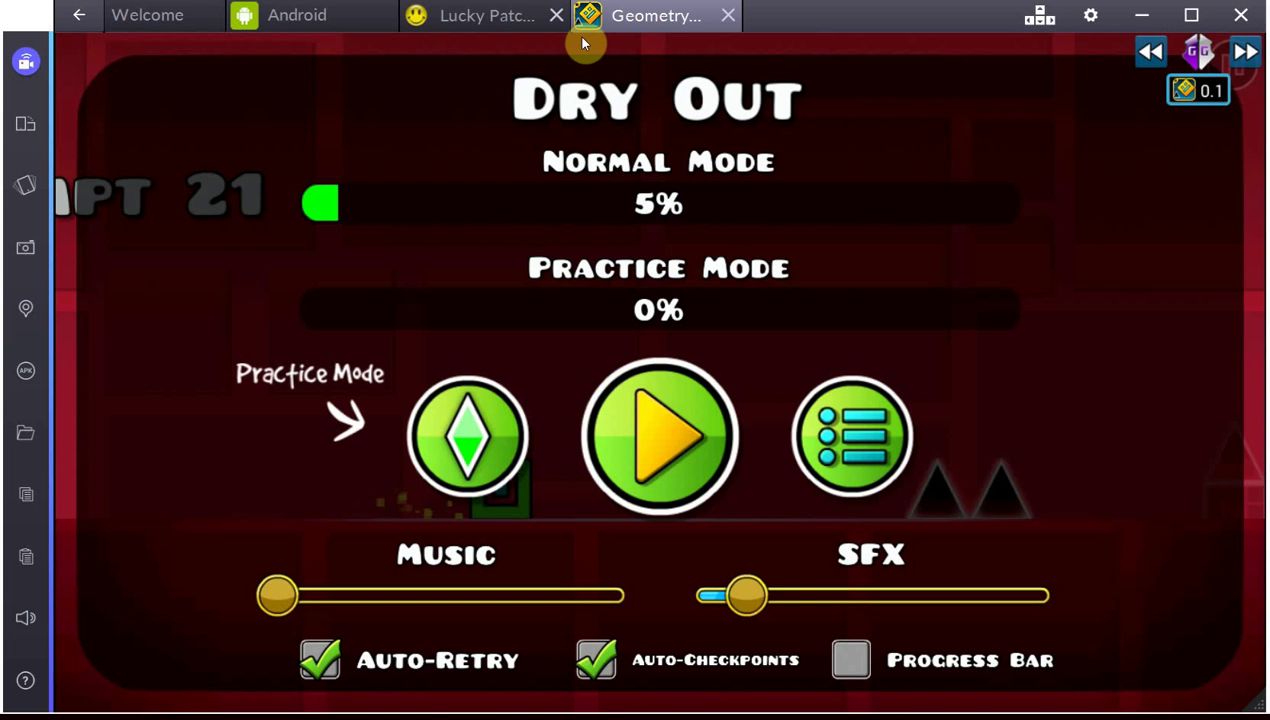
Step: Switch to the Android home screen and back to the paused Dry Out level, twice
{"action": "left_click", "coordinate": [281, 27]}
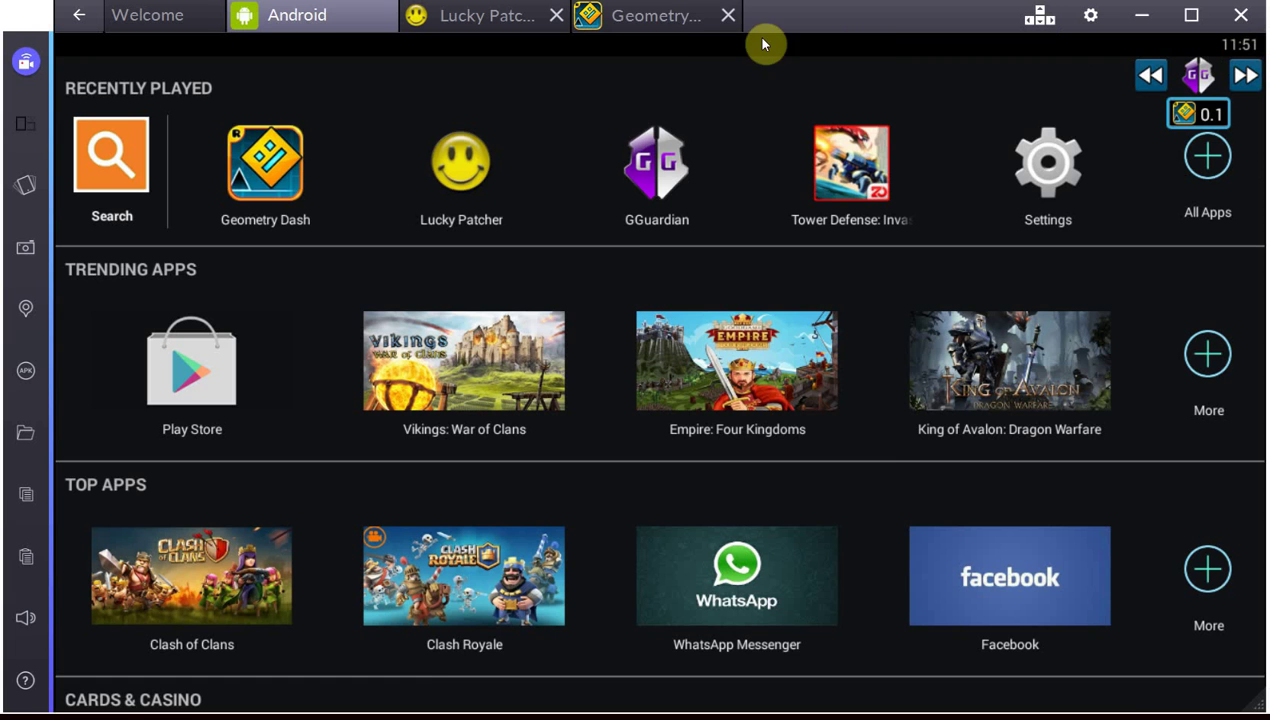
{"action": "left_click", "coordinate": [668, 34]}
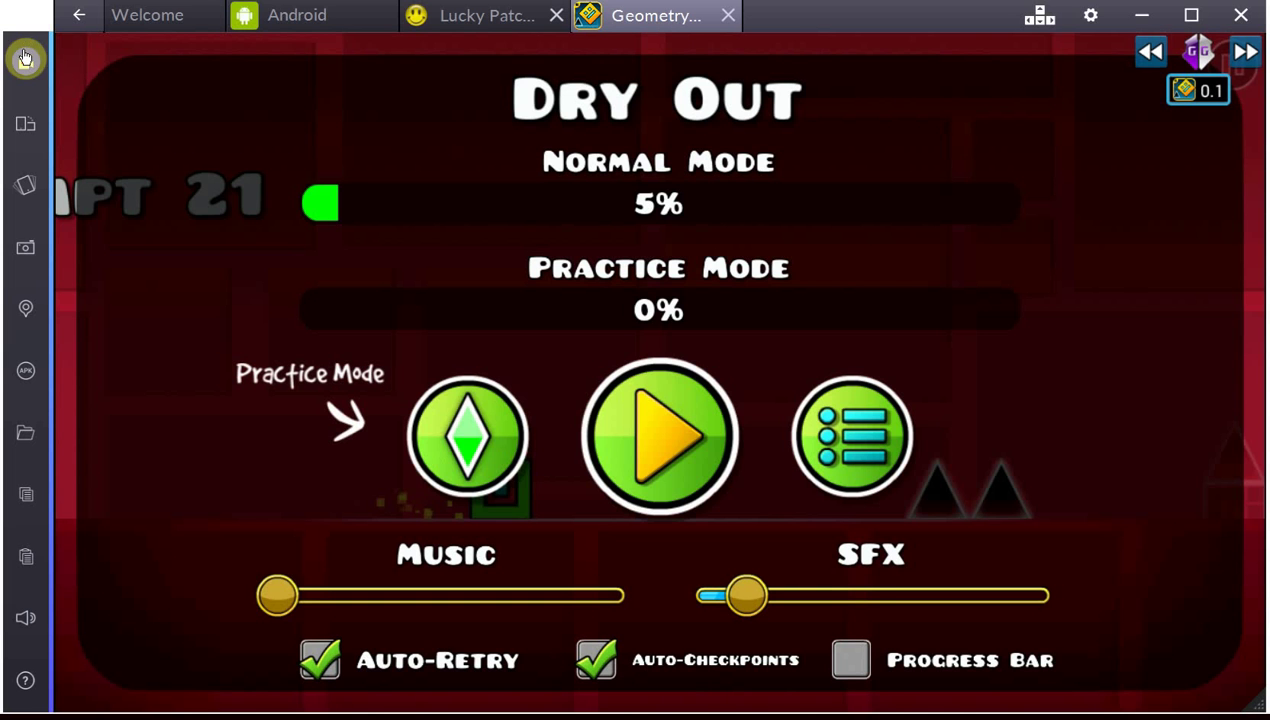
{"action": "left_click", "coordinate": [260, 28]}
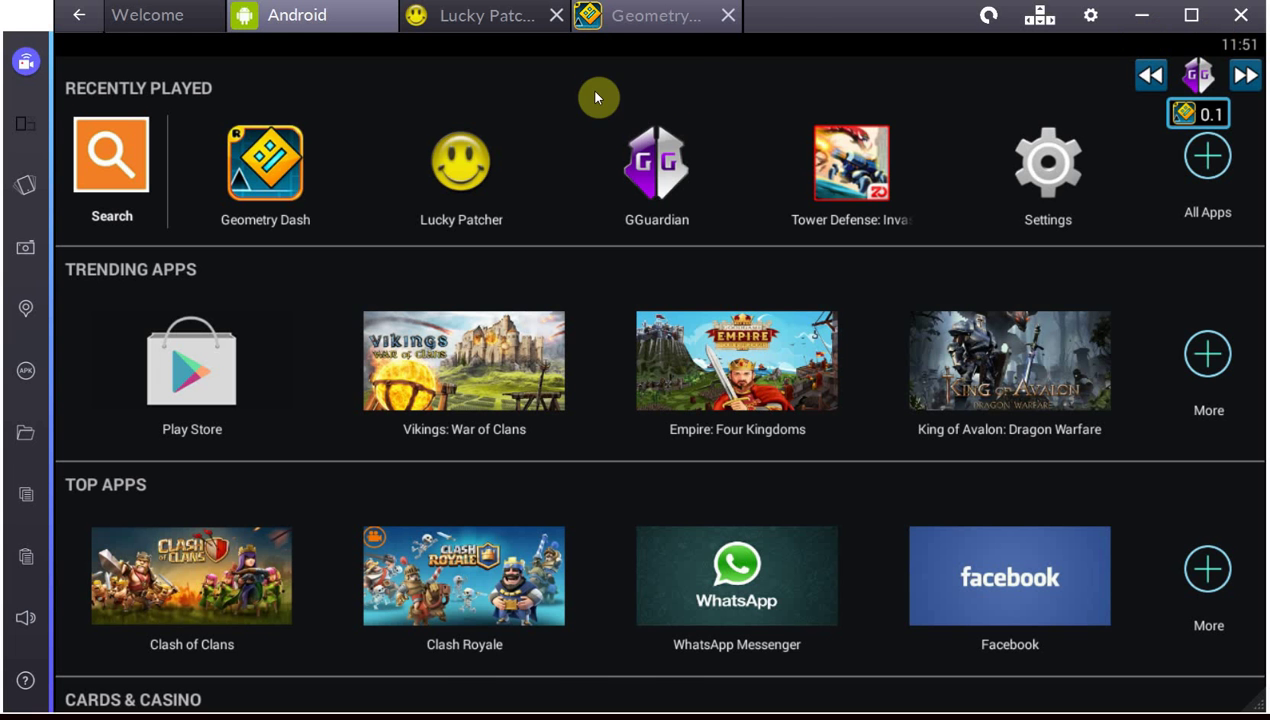
{"action": "left_click", "coordinate": [678, 28]}
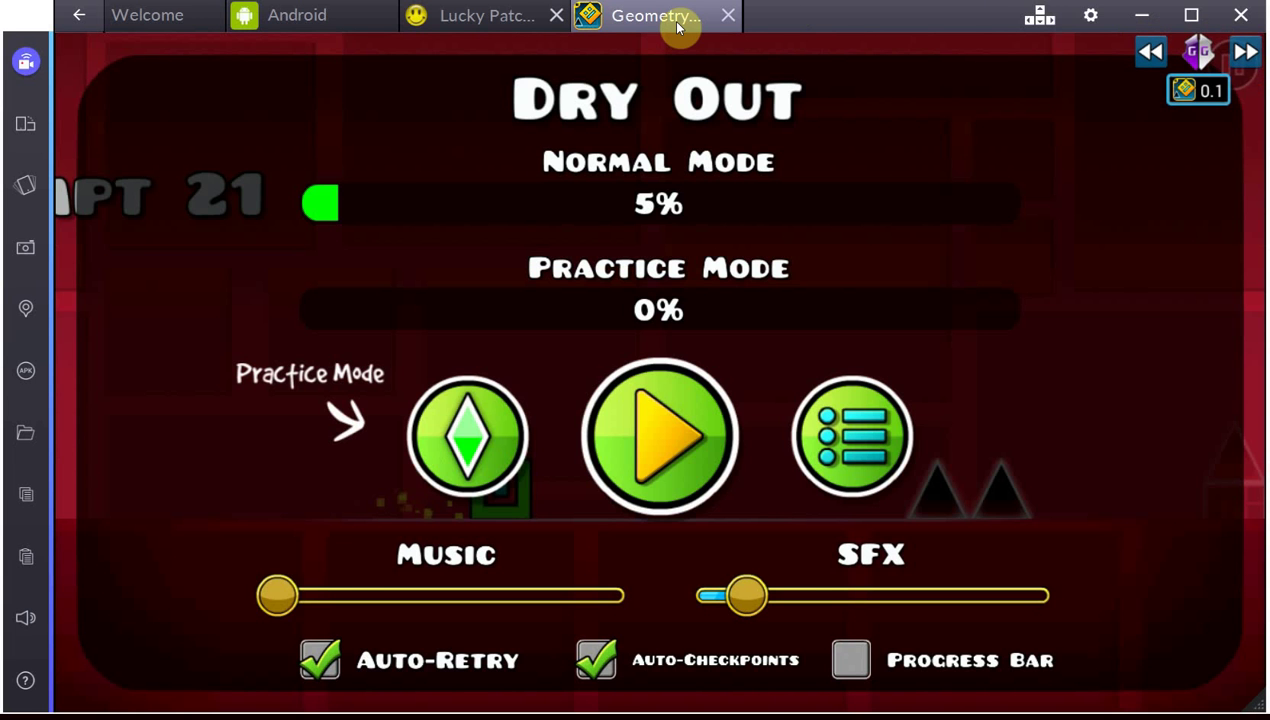
Step: Move the BlueStacks window right and place a Cheat Engine shortcut at the desktop's top-left
{"action": "left_click_drag", "start_coordinate": [840, 26], "coordinate": [976, 35]}
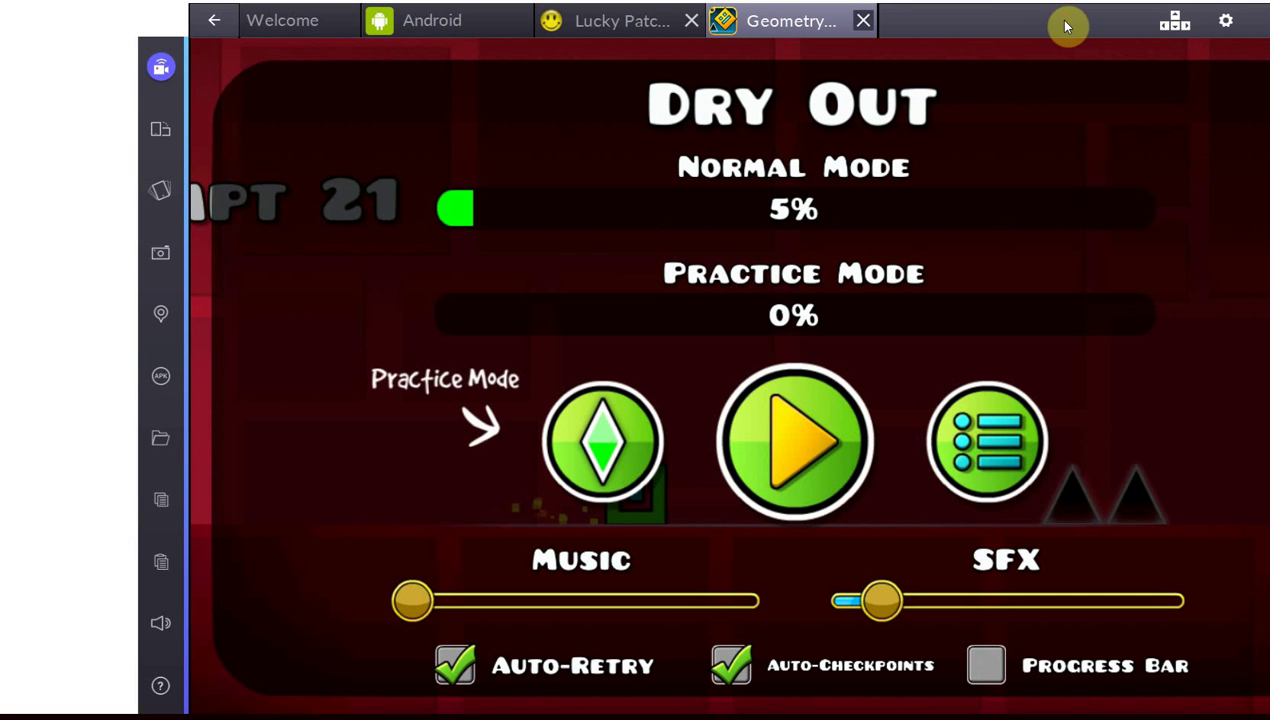
{"action": "left_click_drag", "start_coordinate": [1064, 26], "coordinate": [1062, 25]}
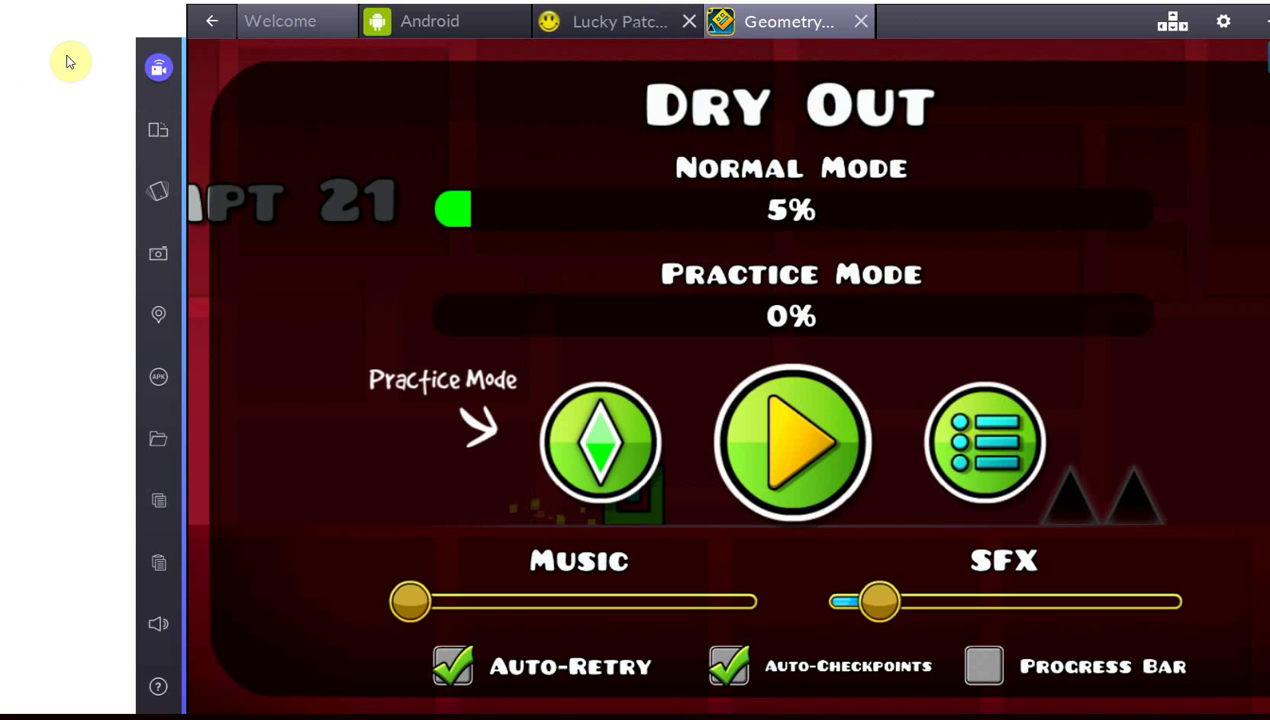
{"action": "mouse_move", "coordinate": [10, 90]}
{"action": "left_mouse_down"}
{"action": "mouse_move", "coordinate": [77, 71]}
{"action": "mouse_move", "coordinate": [62, 90]}
{"action": "left_mouse_up"}
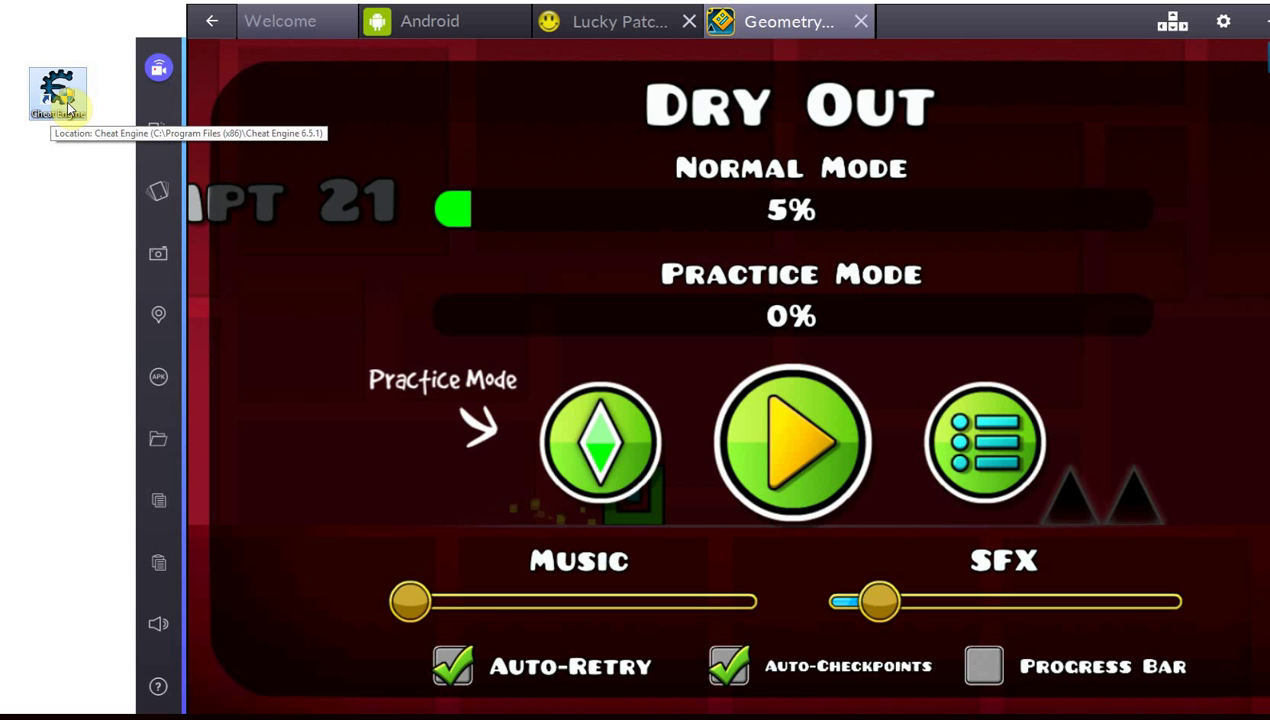
Step: Launch Cheat Engine and attach it to the BlueStacks.exe process from the Process List
{"action": "double_click", "coordinate": [68, 104]}
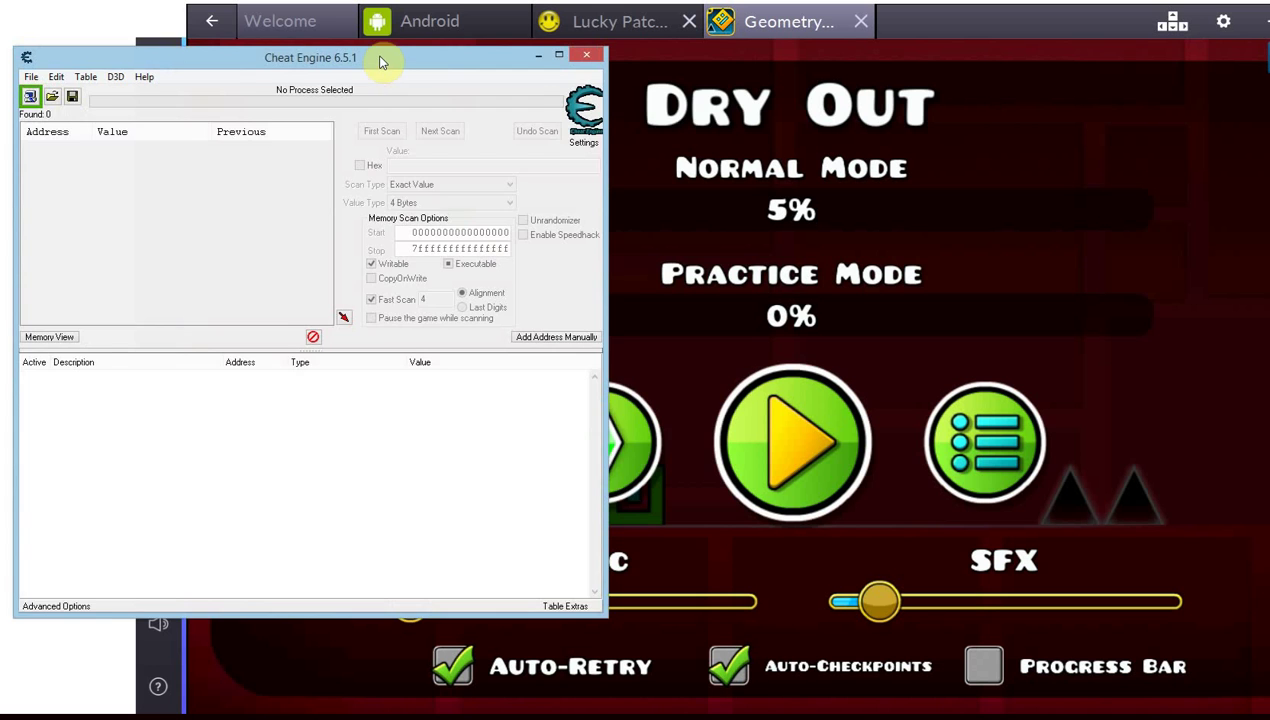
{"action": "mouse_move", "coordinate": [380, 62]}
{"action": "left_mouse_down"}
{"action": "mouse_move", "coordinate": [386, 38]}
{"action": "mouse_move", "coordinate": [519, 68]}
{"action": "mouse_move", "coordinate": [386, 38]}
{"action": "left_mouse_up"}
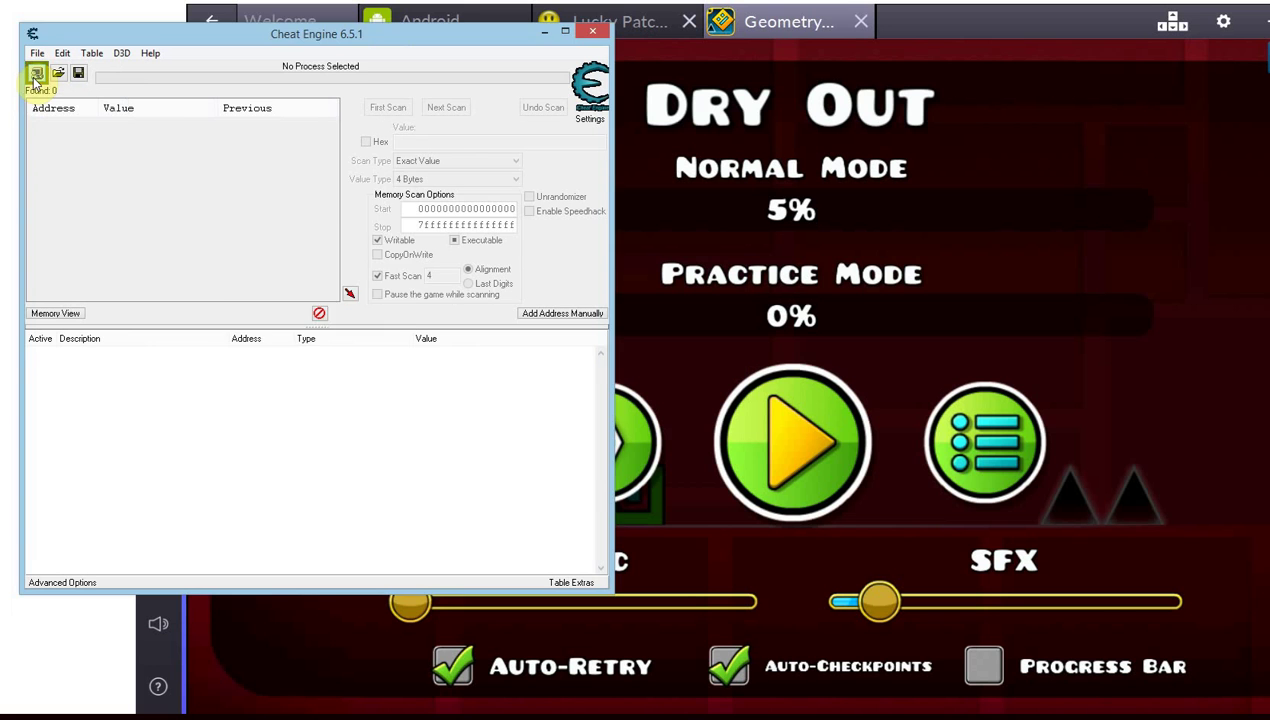
{"action": "left_click", "coordinate": [35, 75]}
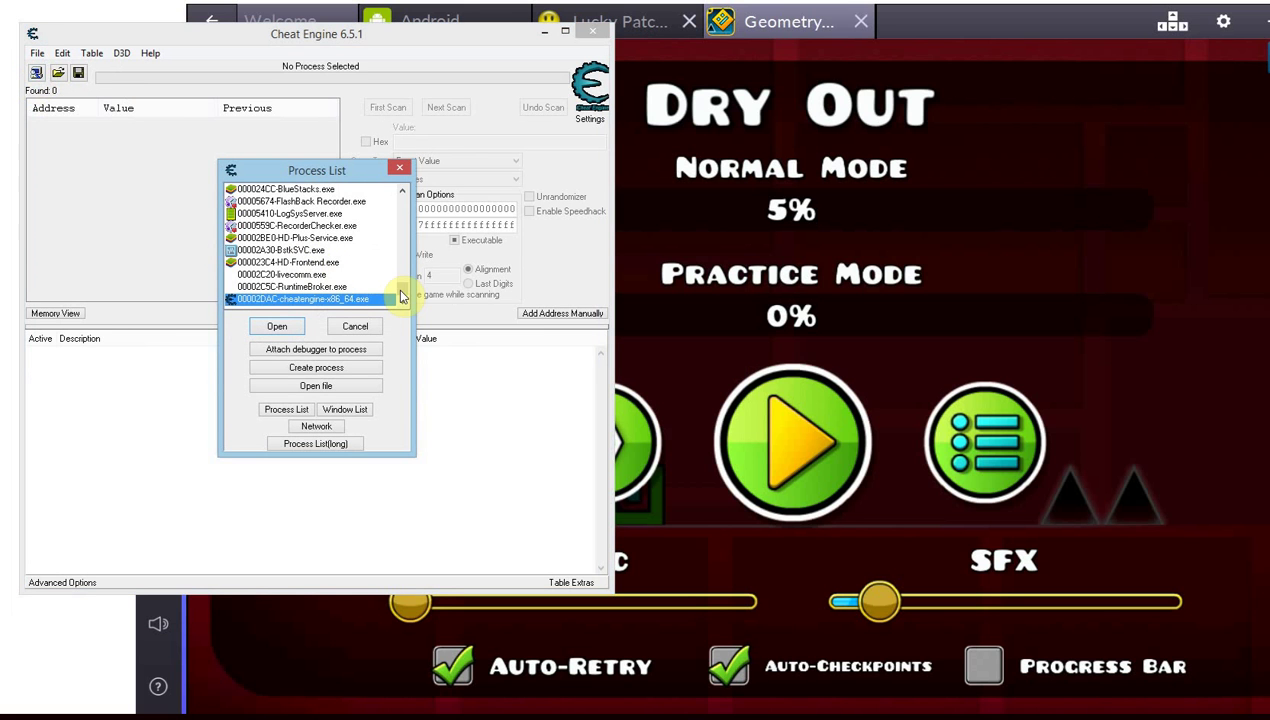
{"action": "left_click", "coordinate": [403, 192]}
{"action": "left_click", "coordinate": [403, 192]}
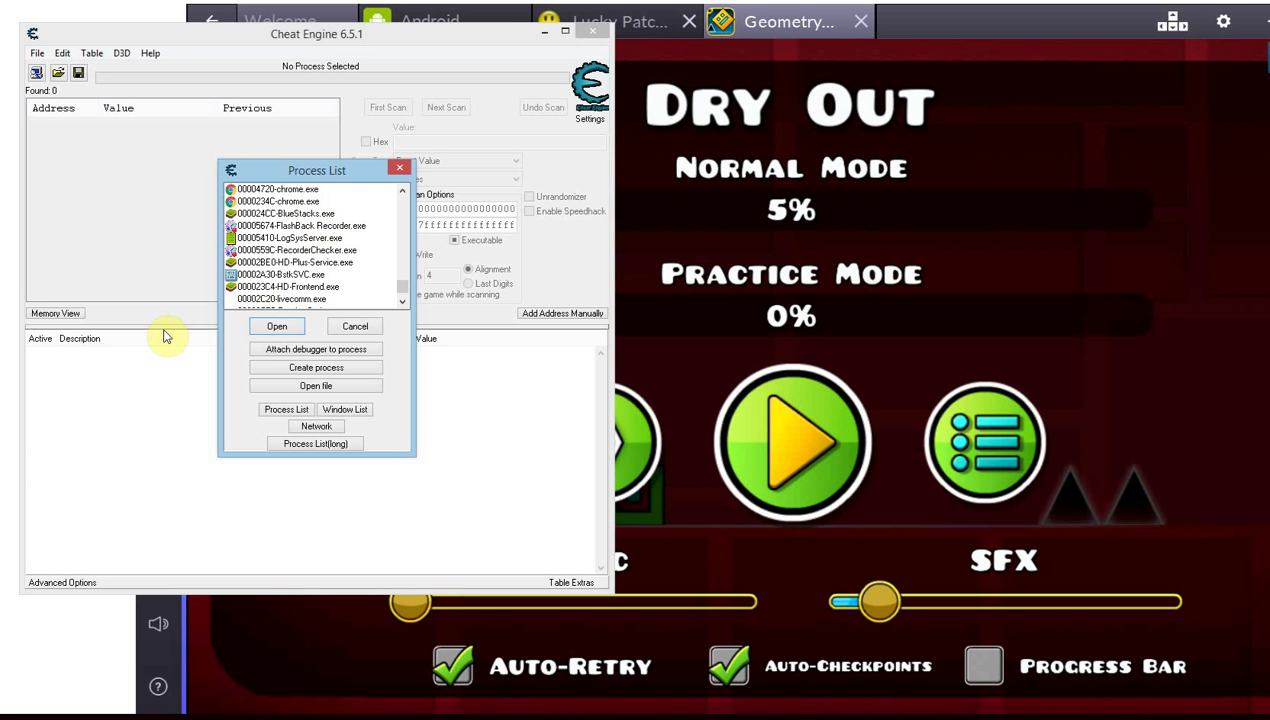
{"action": "left_click", "coordinate": [287, 213]}
{"action": "key", "text": "Return"}
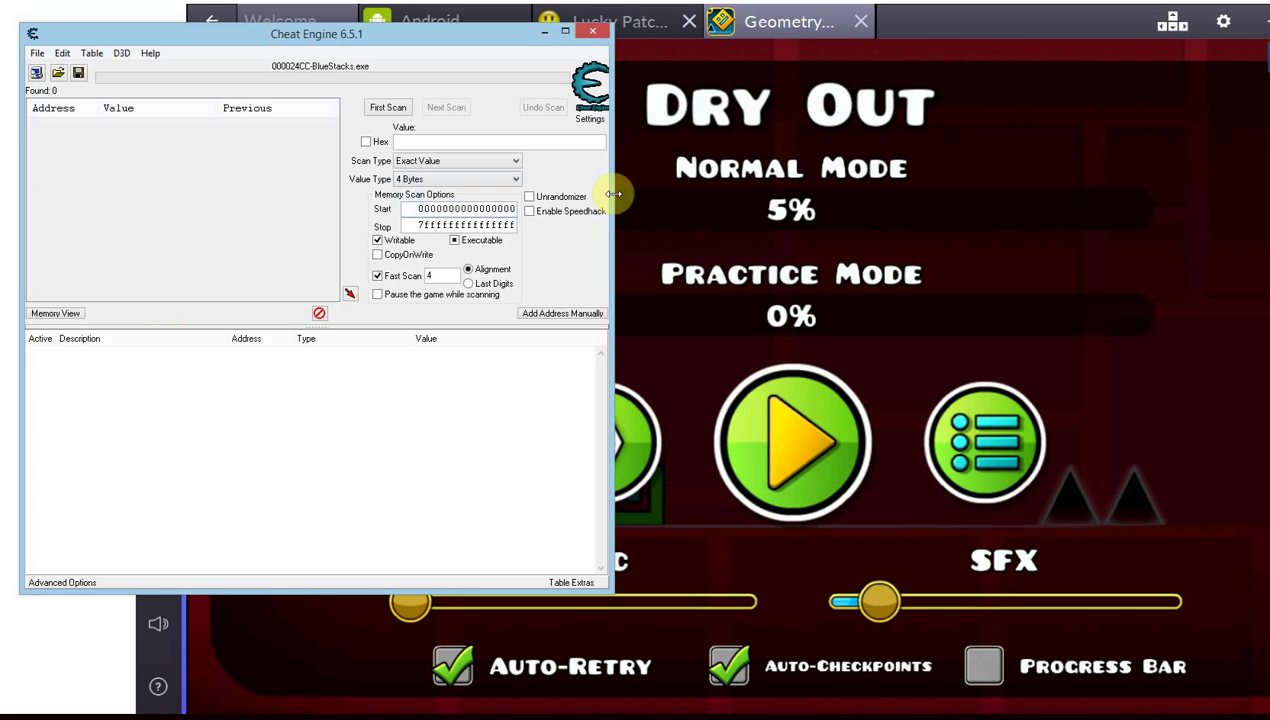
Step: Enable Cheat Engine's speedhack and apply a speed of 0.5
{"action": "left_click", "coordinate": [529, 214]}
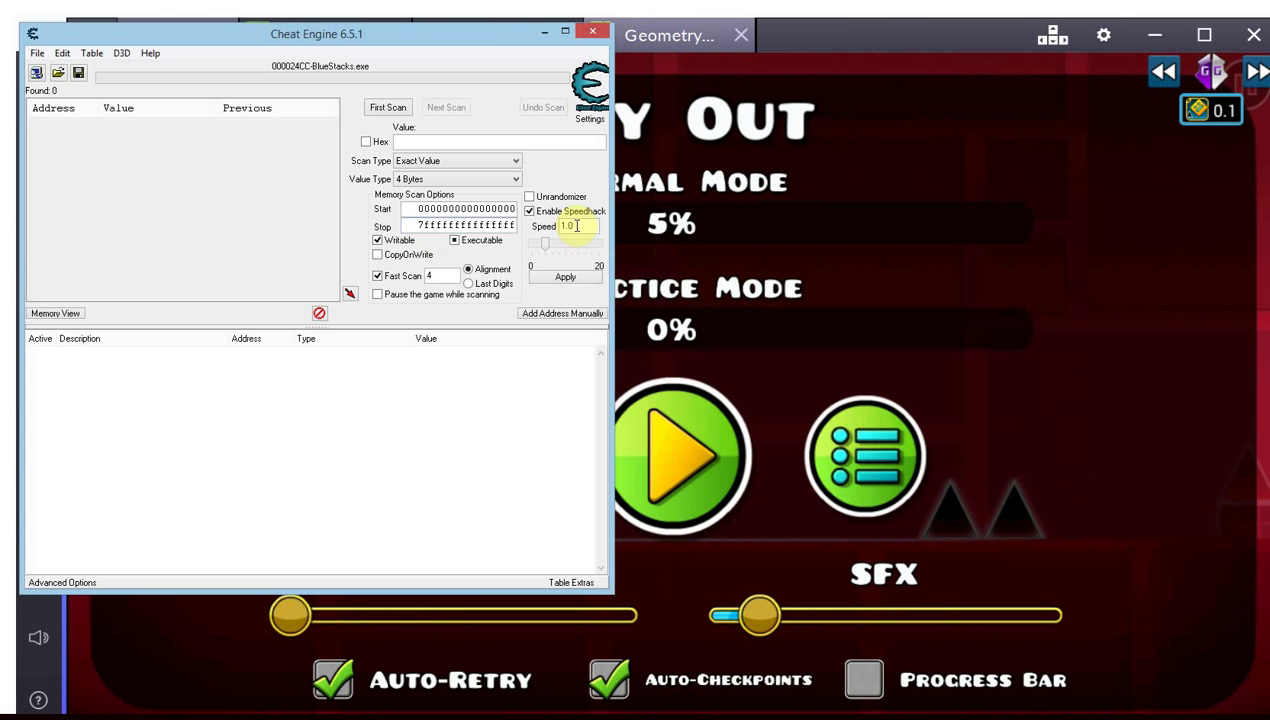
{"action": "mouse_move", "coordinate": [546, 250]}
{"action": "left_mouse_down"}
{"action": "mouse_move", "coordinate": [605, 245]}
{"action": "mouse_move", "coordinate": [547, 243]}
{"action": "left_mouse_up"}
{"action": "double_click", "coordinate": [566, 226]}
{"action": "type", "text": ".5"}
{"action": "left_click", "coordinate": [568, 278]}
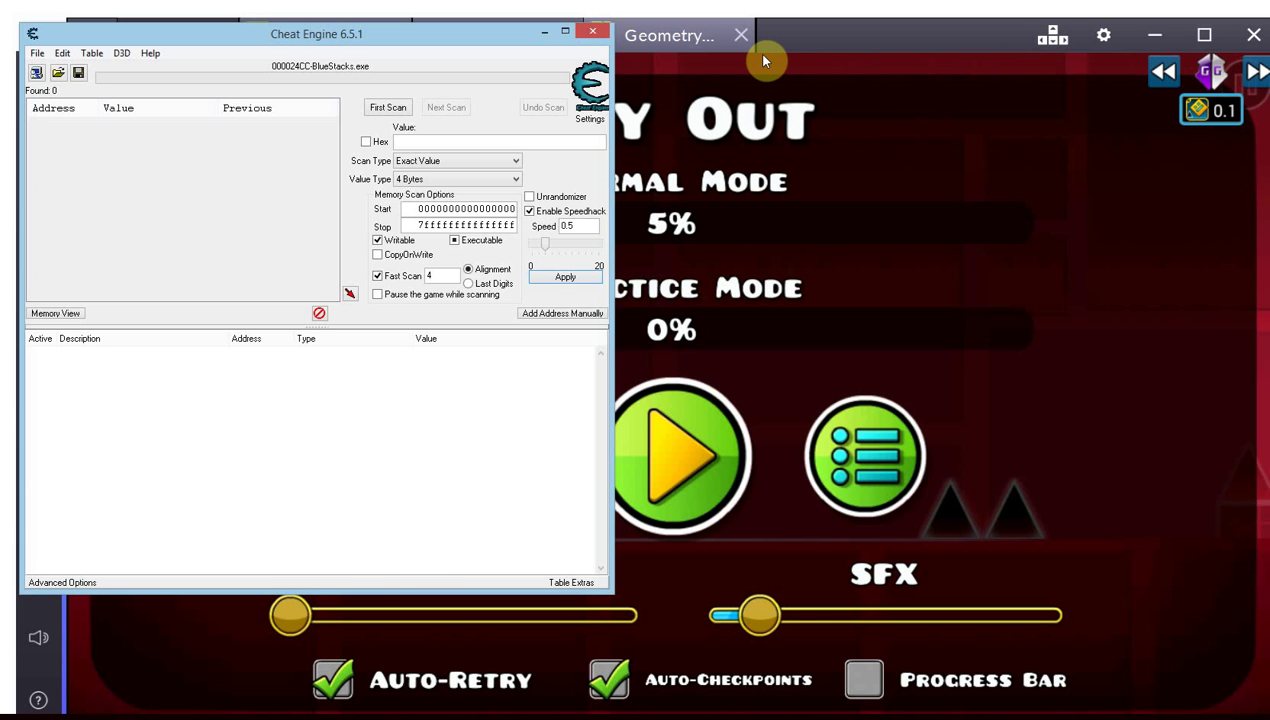
{"action": "left_click_drag", "start_coordinate": [763, 62], "coordinate": [775, 45]}
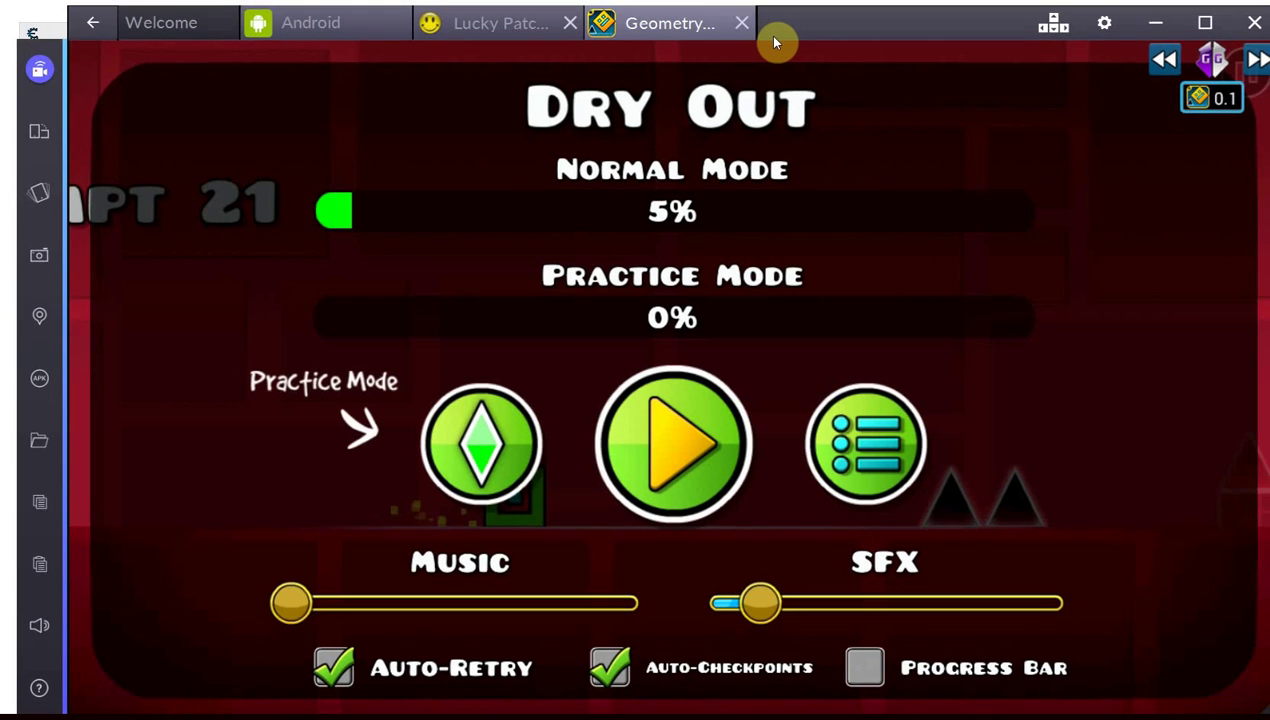
{"action": "left_click", "coordinate": [33, 33]}
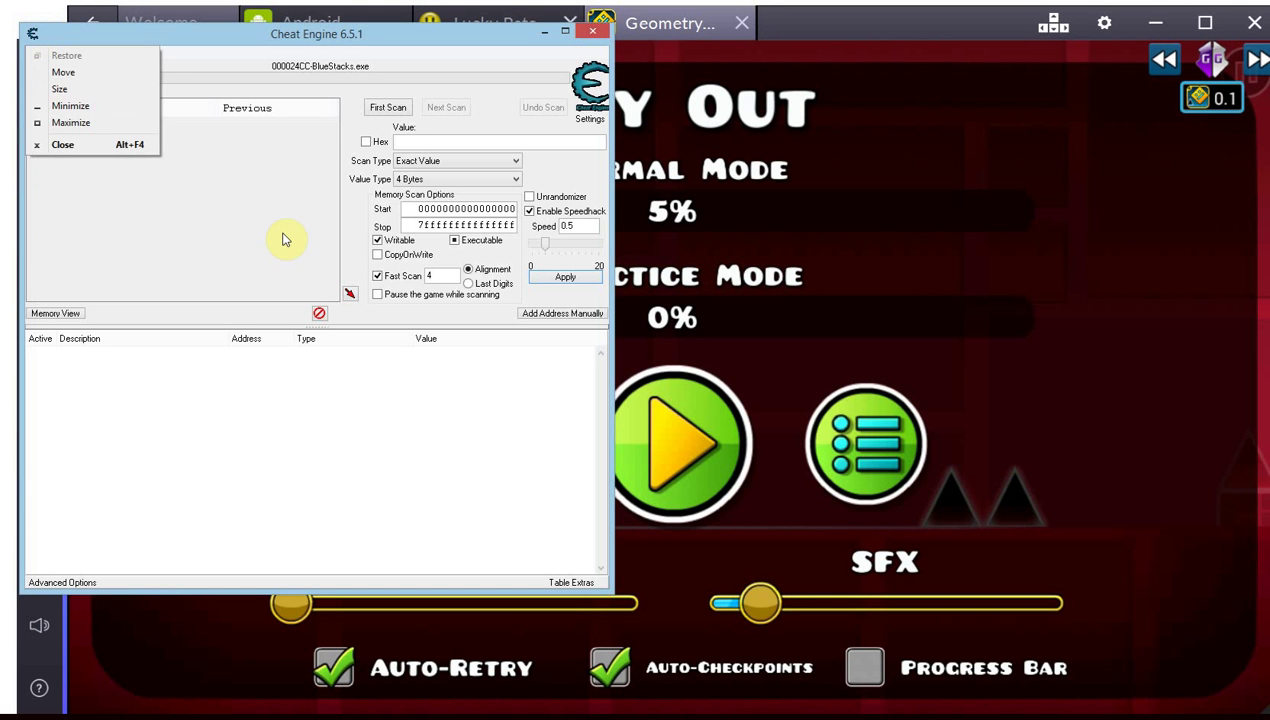
{"action": "left_click", "coordinate": [281, 47]}
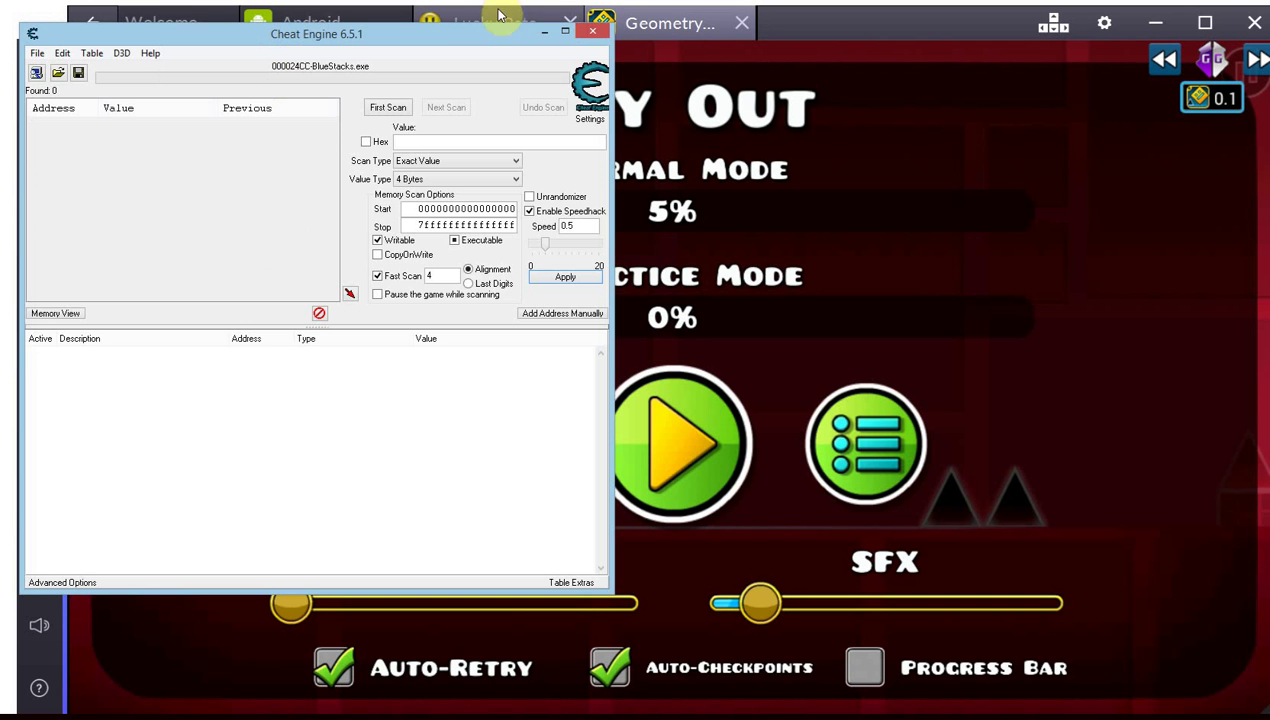
{"action": "mouse_move", "coordinate": [425, 34]}
{"action": "left_mouse_down"}
{"action": "mouse_move", "coordinate": [383, 17]}
{"action": "mouse_move", "coordinate": [409, 28]}
{"action": "left_mouse_up"}
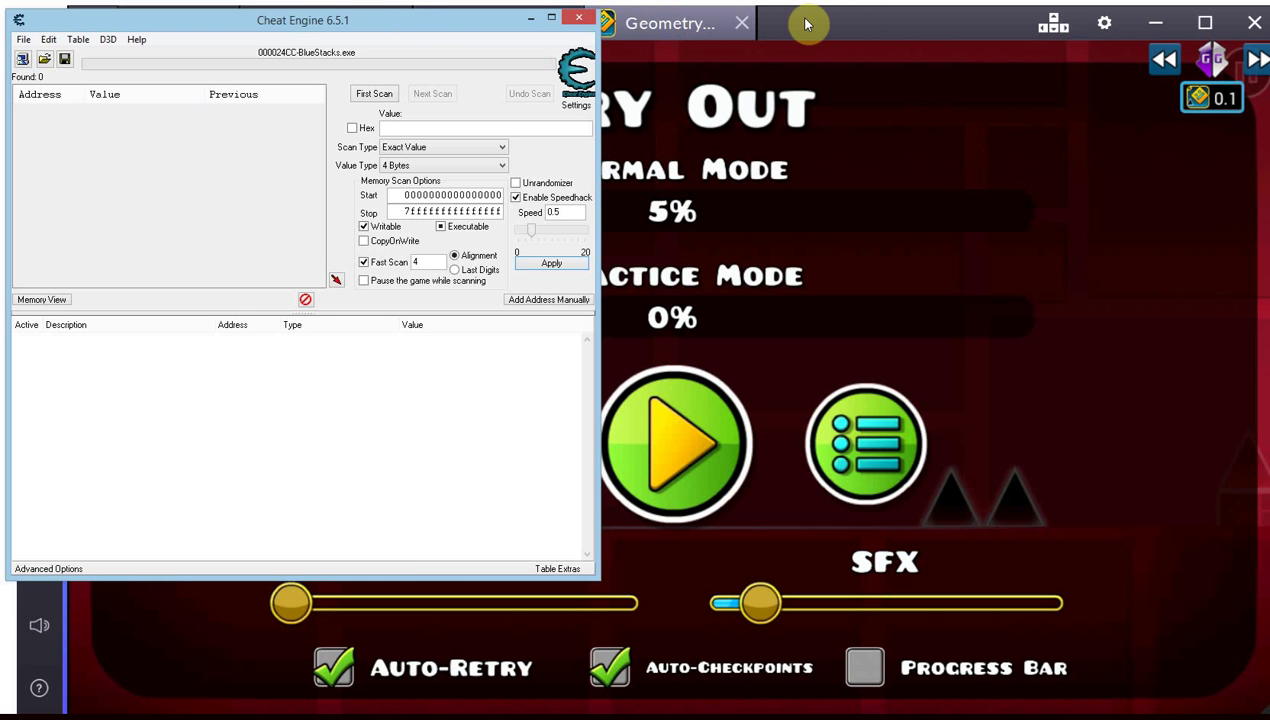
{"action": "left_click", "coordinate": [803, 24]}
{"action": "left_click", "coordinate": [326, 23]}
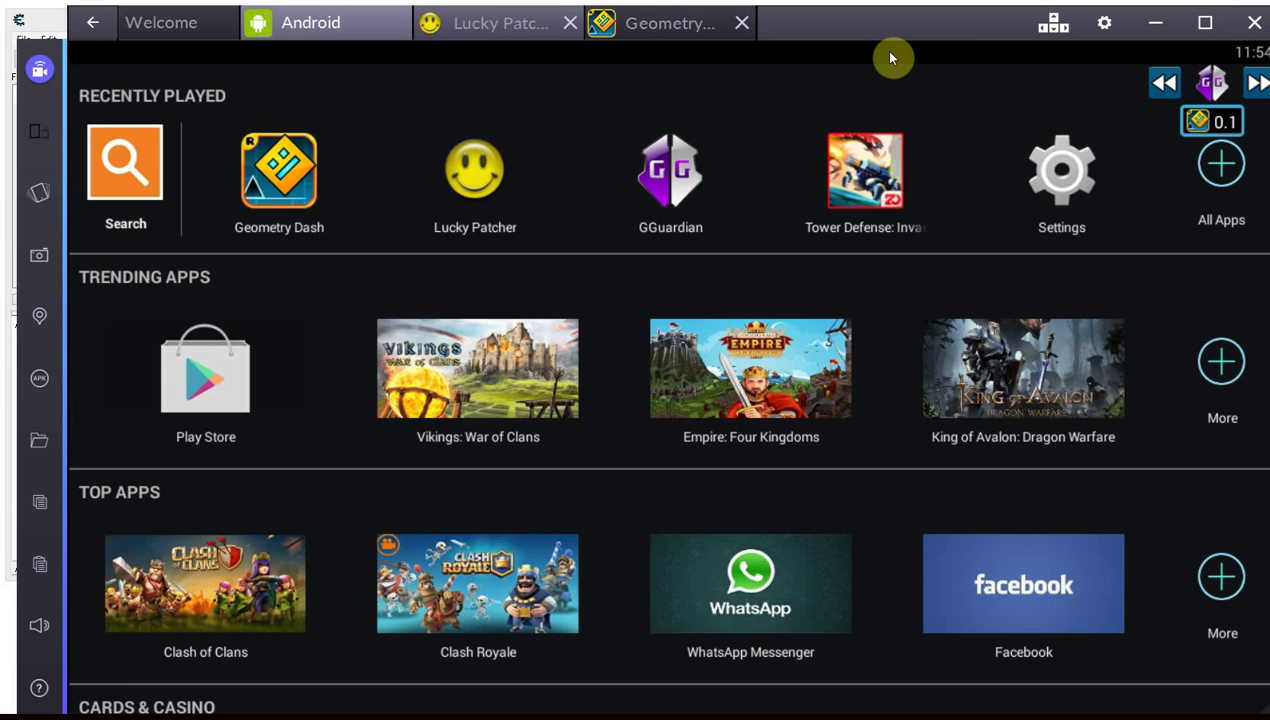
{"action": "left_click", "coordinate": [676, 22]}
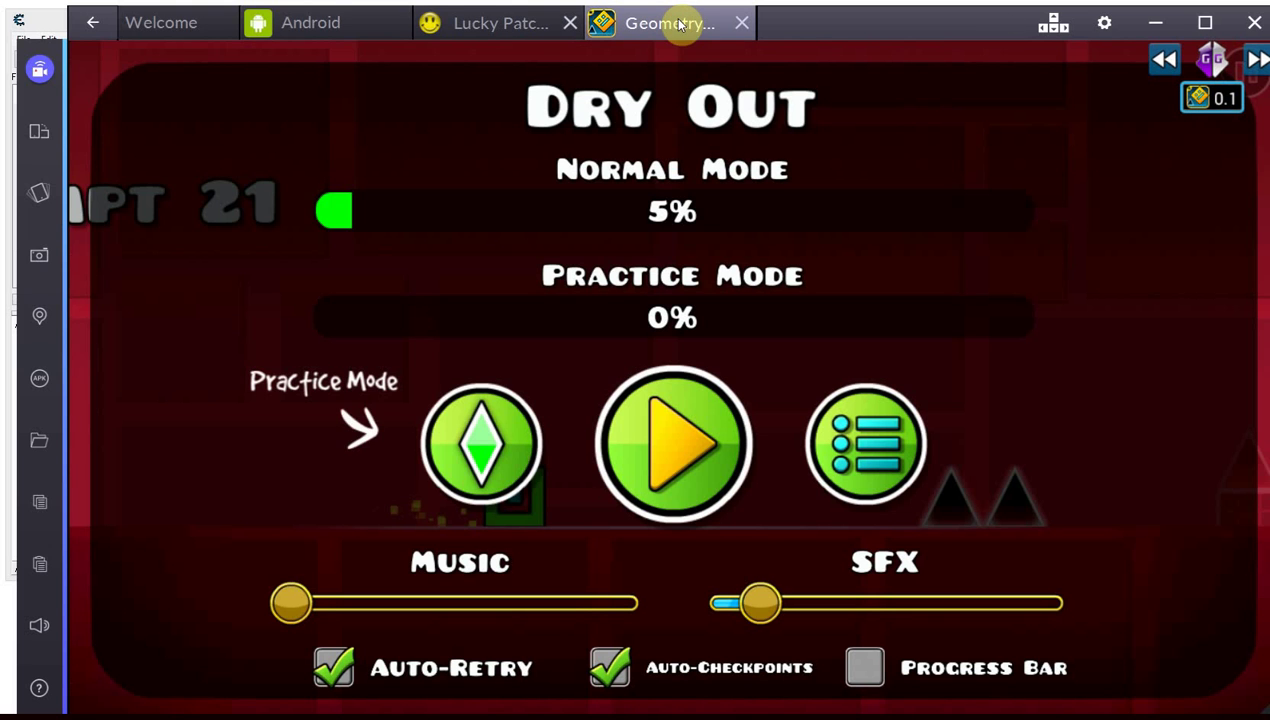
{"action": "left_click", "coordinate": [18, 19]}
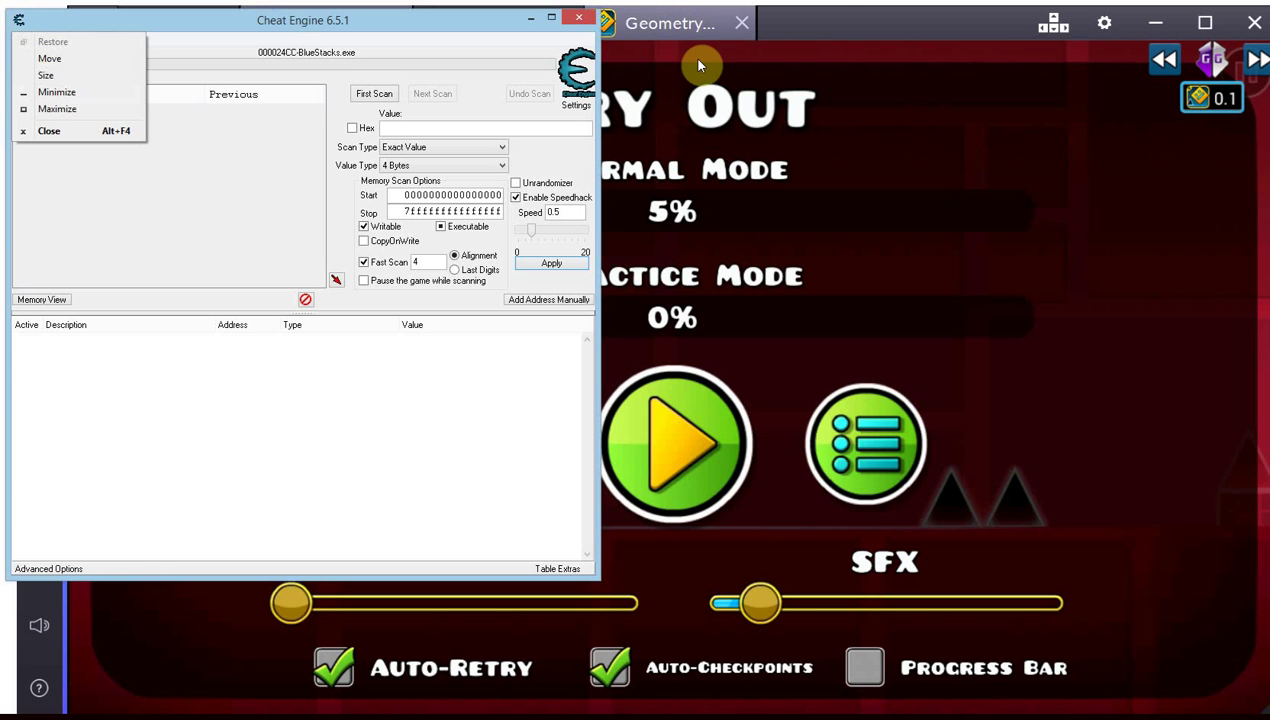
{"action": "left_click", "coordinate": [827, 21]}
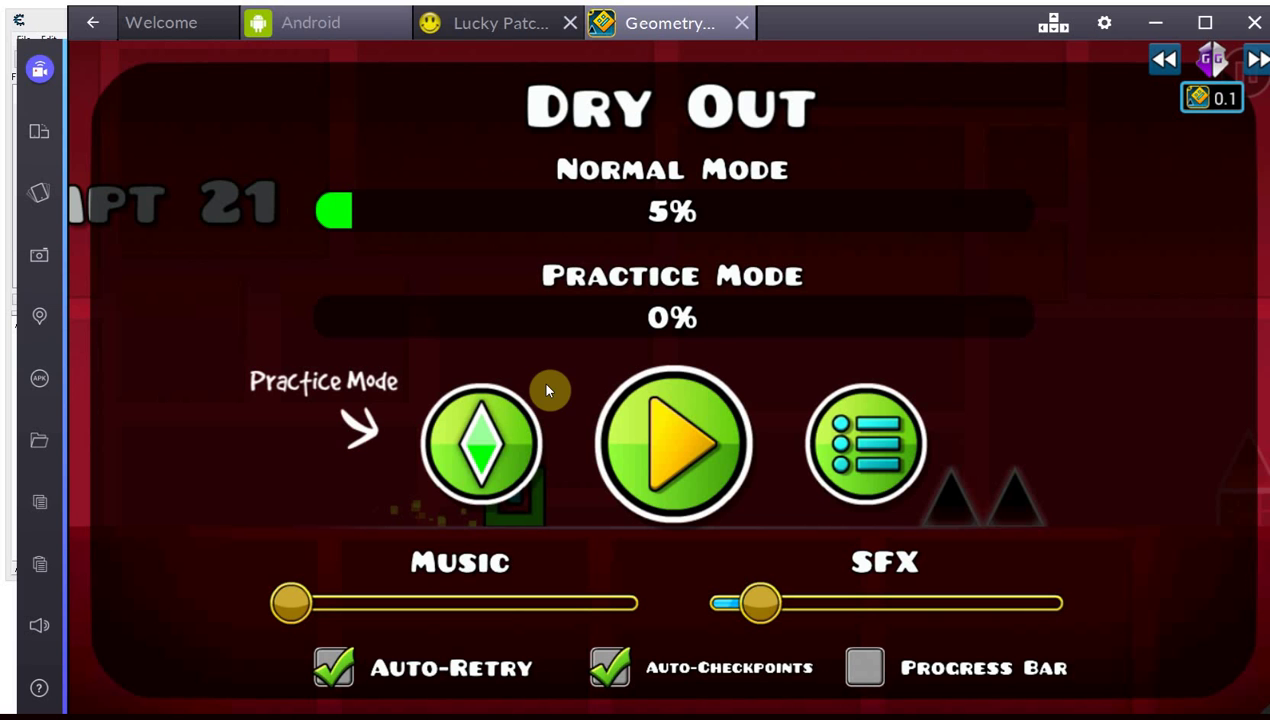
{"action": "left_click", "coordinate": [45, 12]}
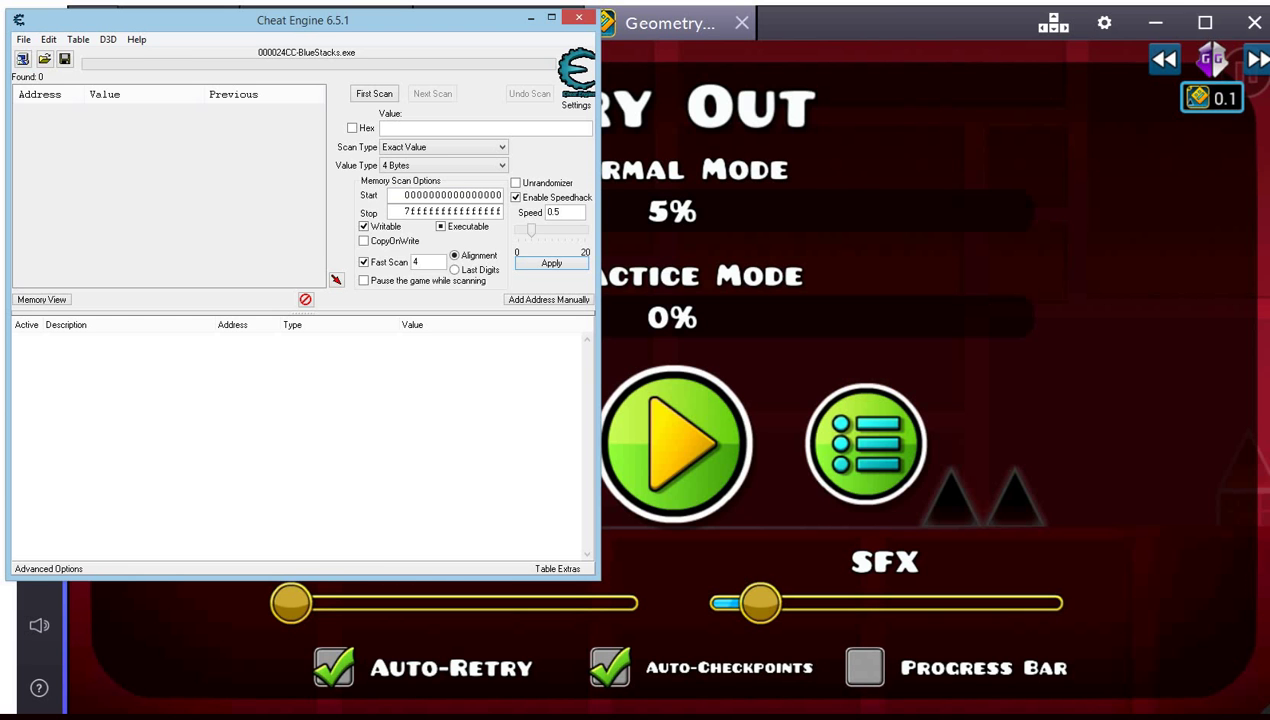
Step: Bring BlueStacks forward, resume Dry Out, and freeze the game with GameGuardian's pause button
{"action": "left_click", "coordinate": [858, 23]}
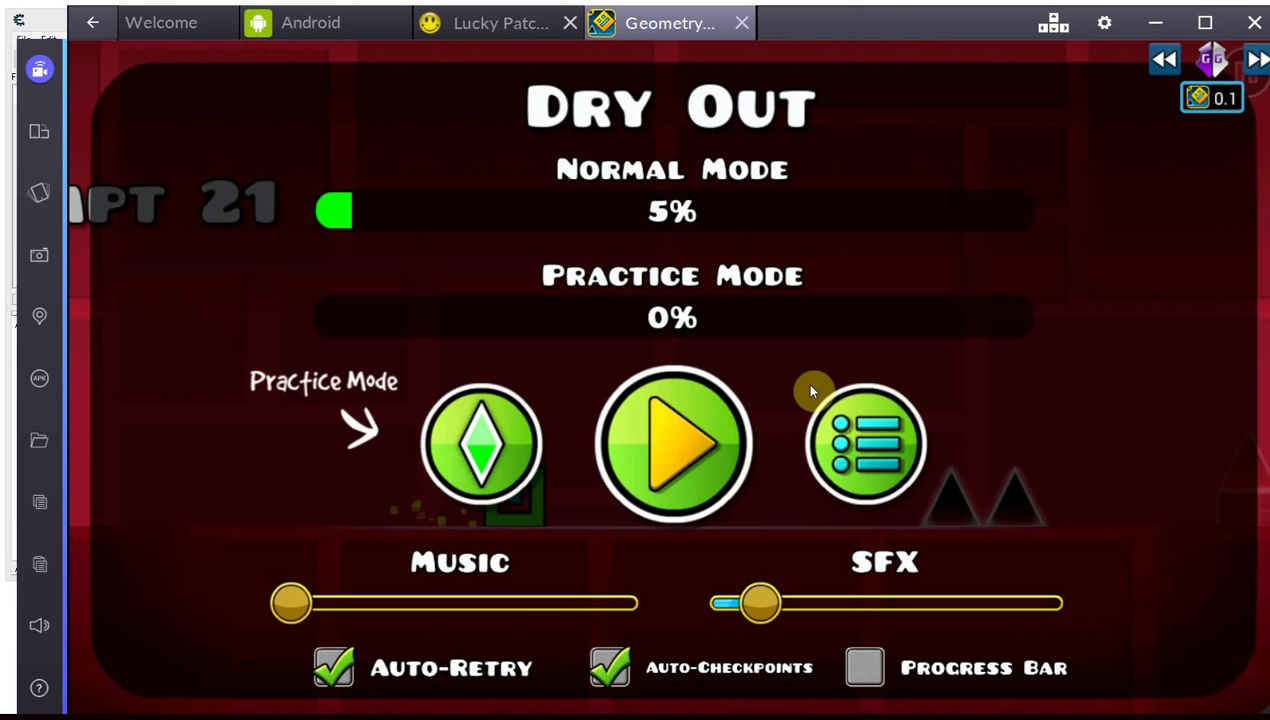
{"action": "left_click", "coordinate": [700, 453]}
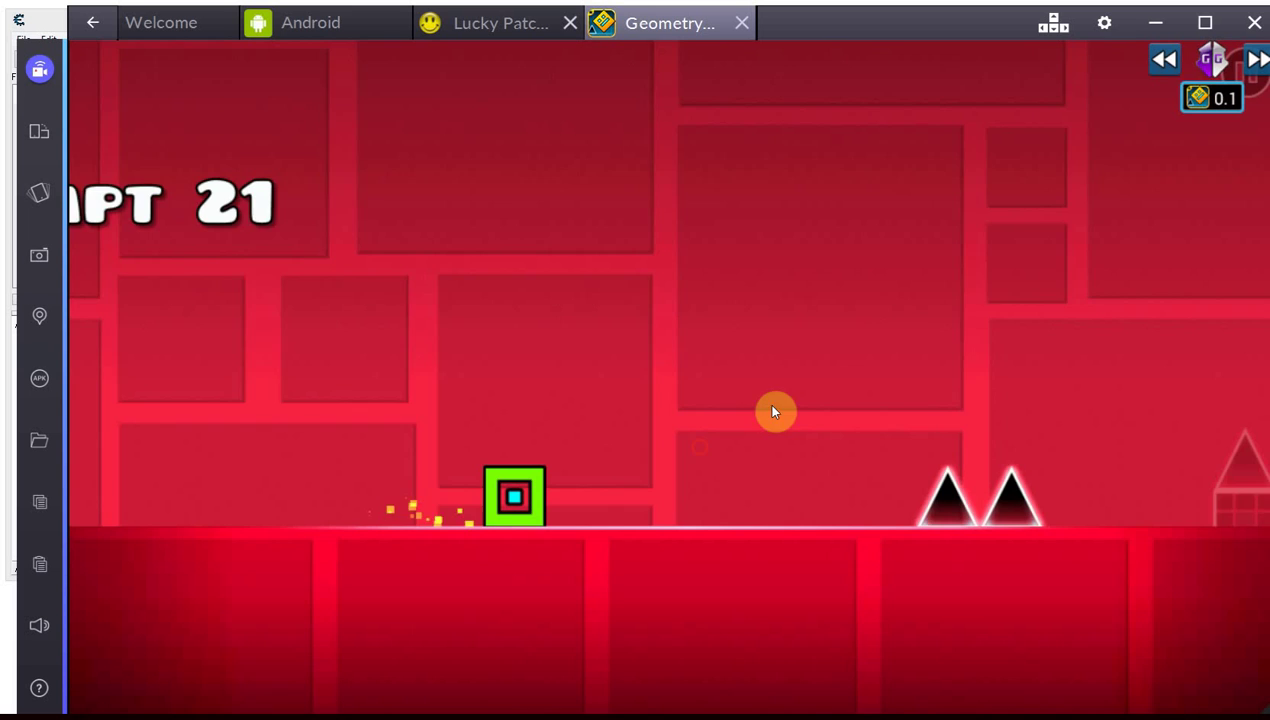
{"action": "left_click", "coordinate": [1204, 63]}
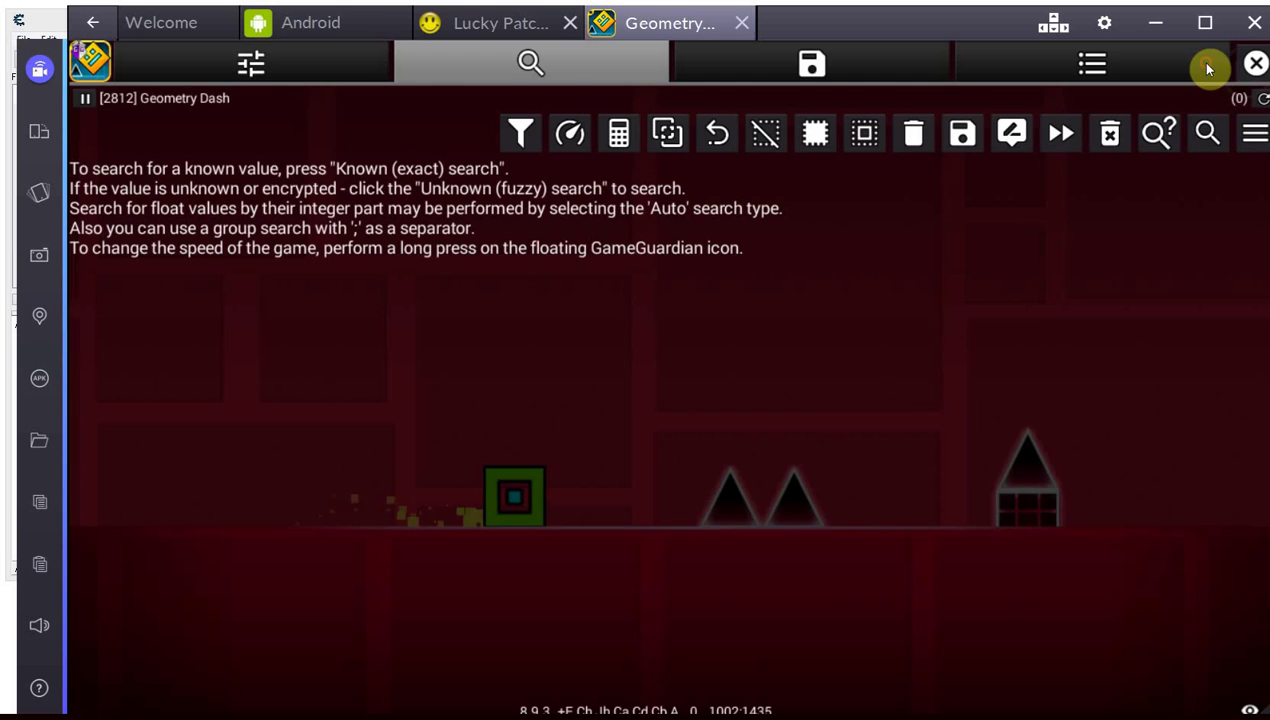
{"action": "left_click", "coordinate": [84, 100]}
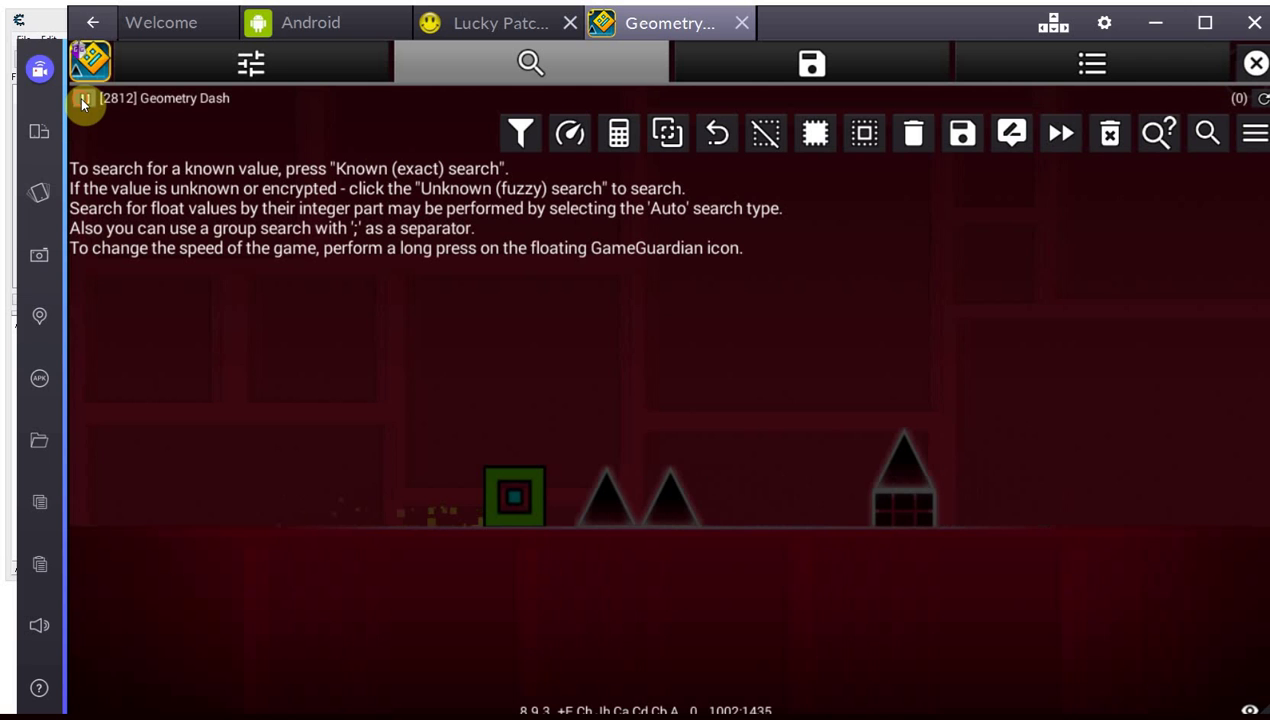